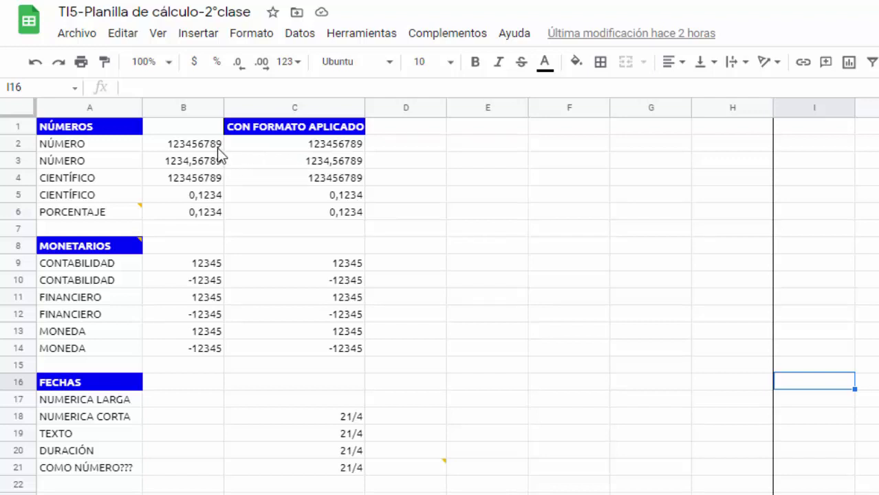
Inspect the formulas in C2:C6 to see which column B cells they reference
left_click(319, 146)
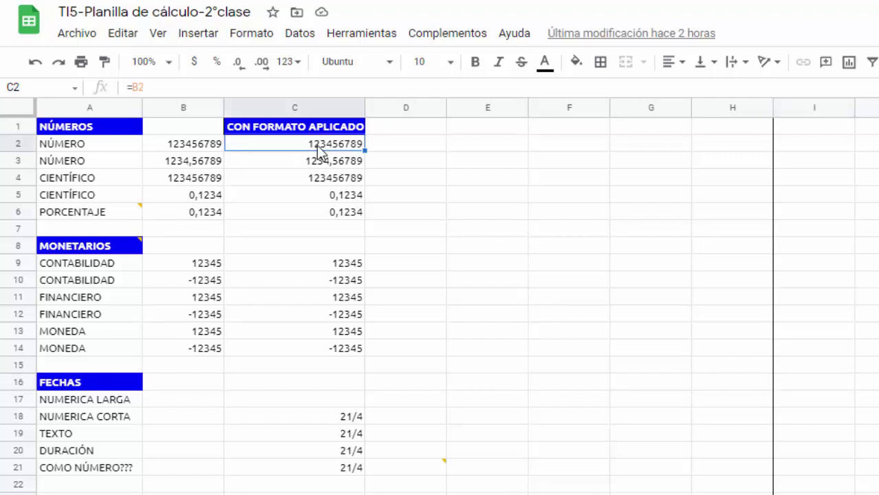
double_click(318, 147)
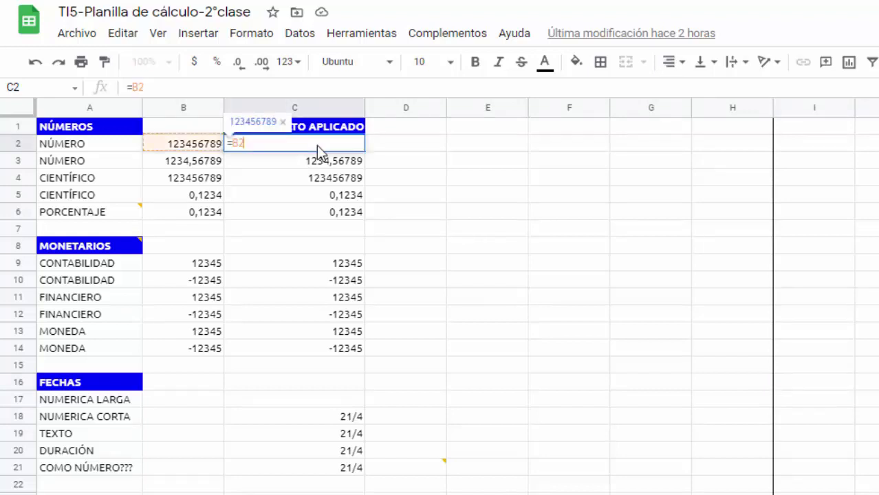
left_click(276, 169)
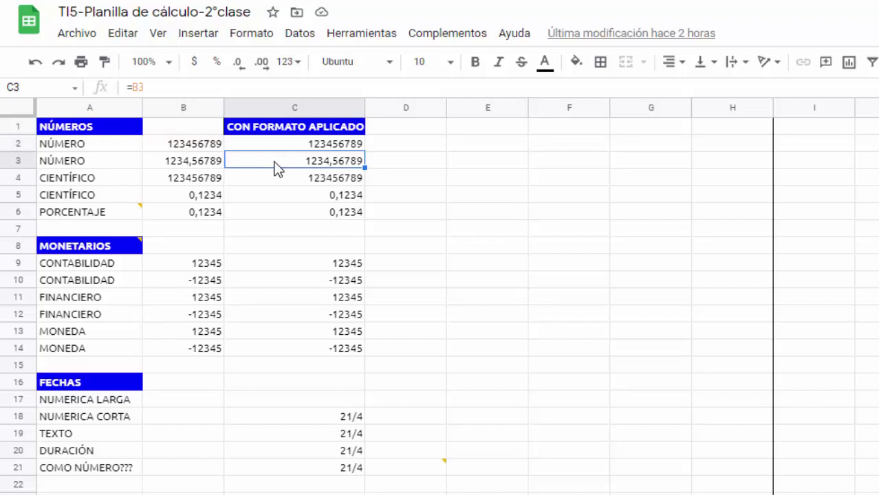
double_click(276, 168)
left_click(276, 183)
double_click(277, 185)
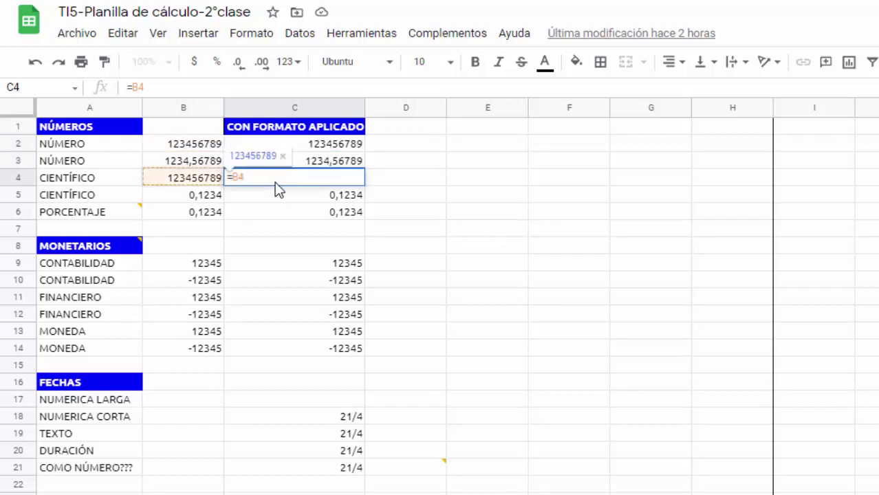
left_click(278, 198)
double_click(278, 198)
left_click(277, 216)
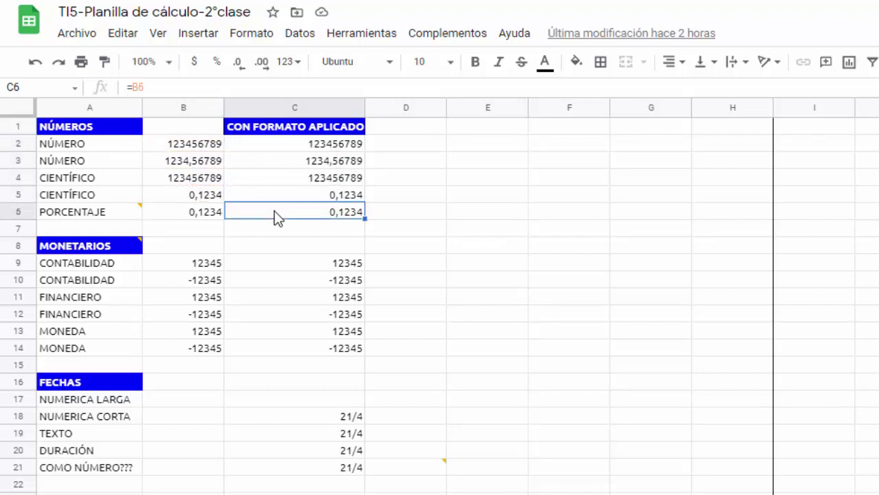
key("Down")
key("Down")
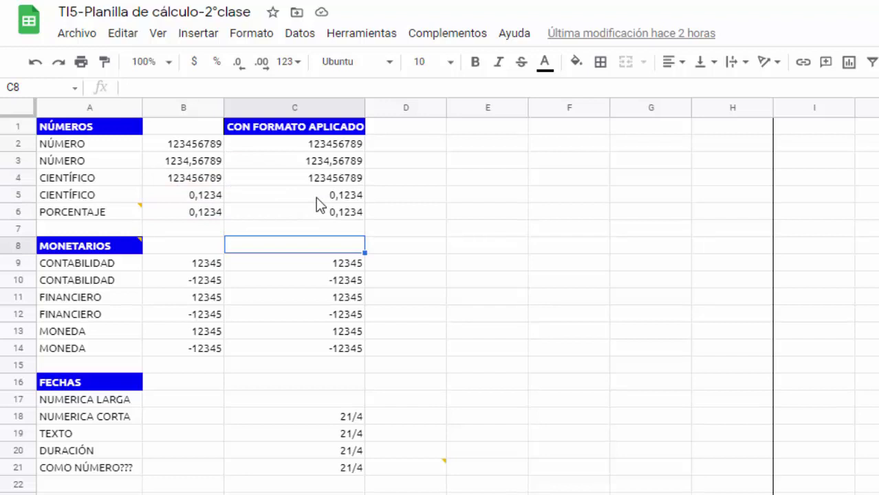
Apply the Número format to cells C2:C3 and compare C3 with its source value in B3
left_click(297, 150)
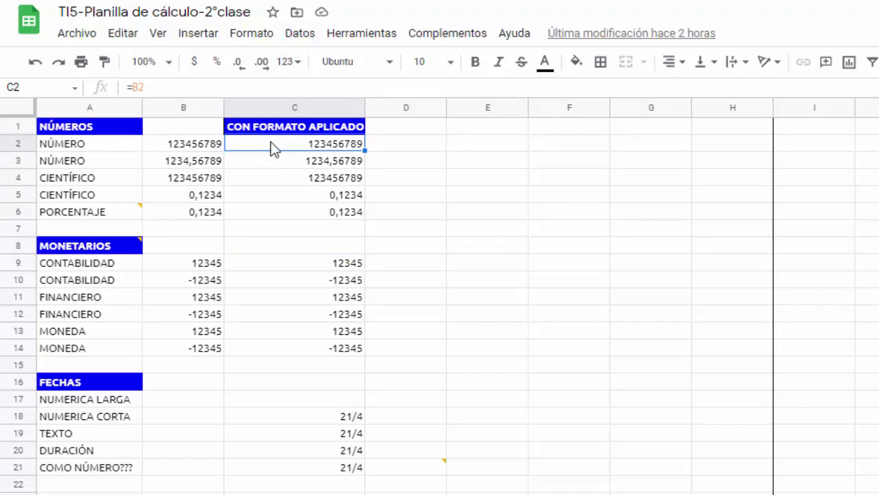
left_click_drag(270, 141, 270, 160)
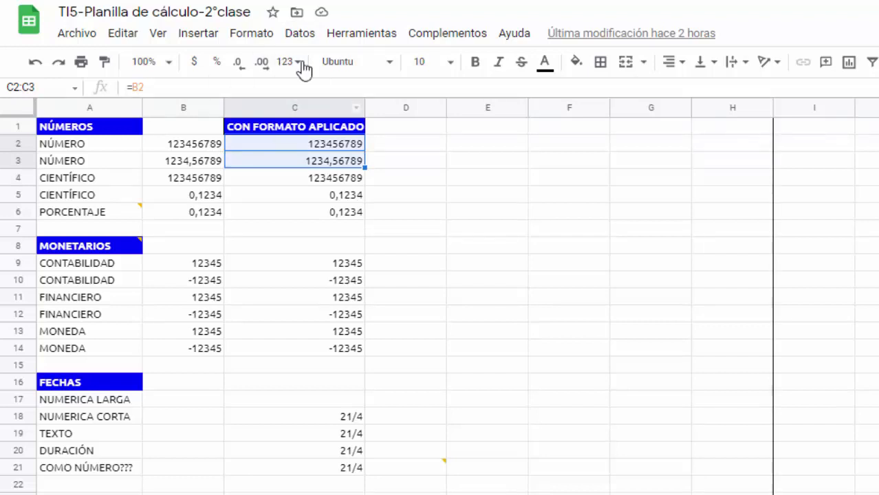
left_click(250, 36)
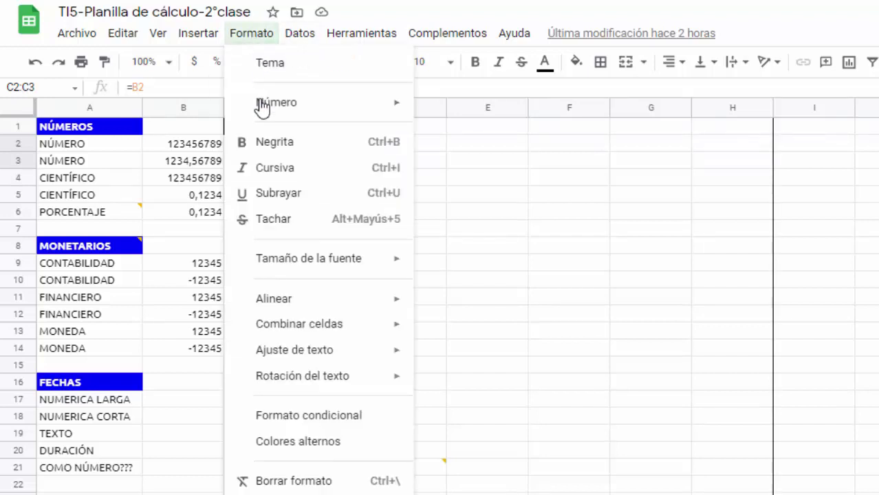
mouse_move(262, 109)
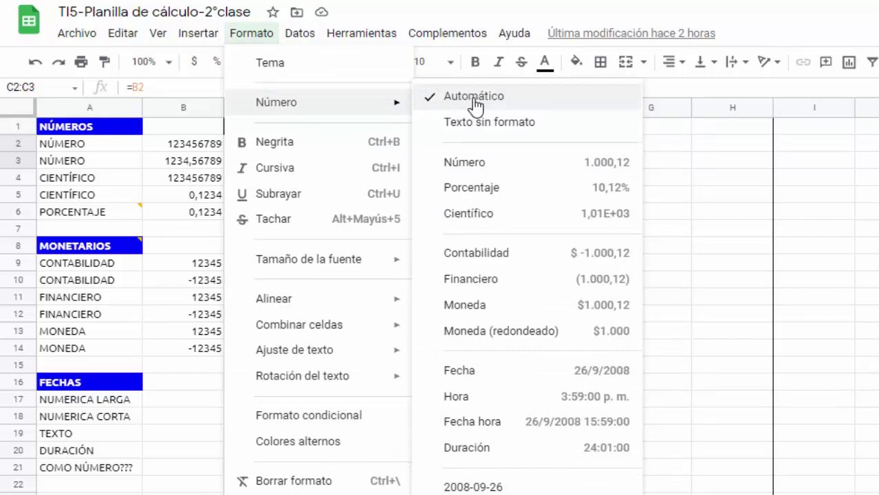
left_click(454, 165)
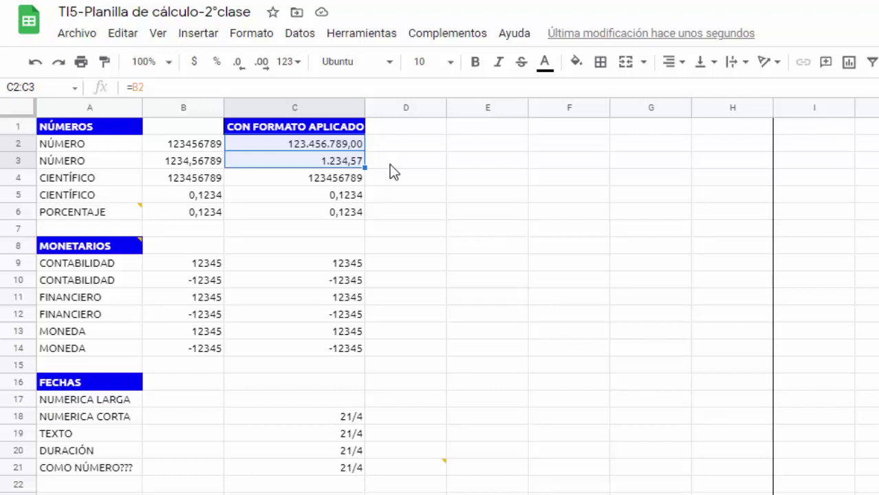
left_click(198, 162)
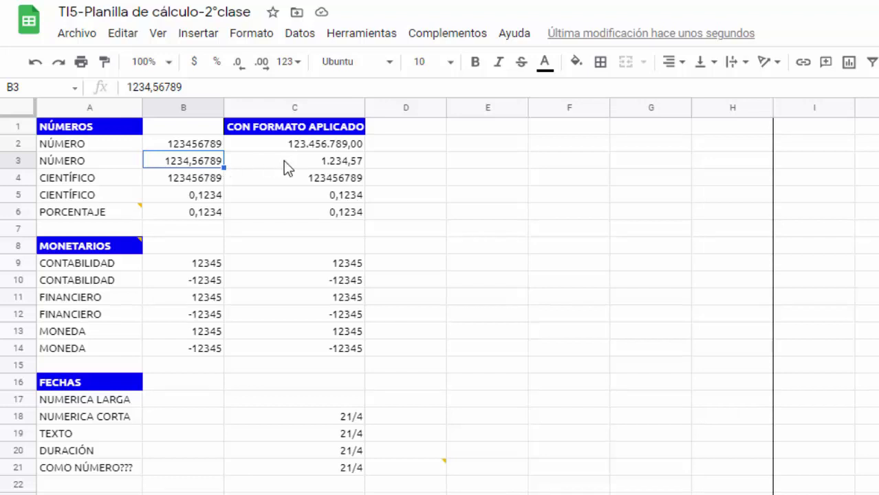
left_click(311, 164)
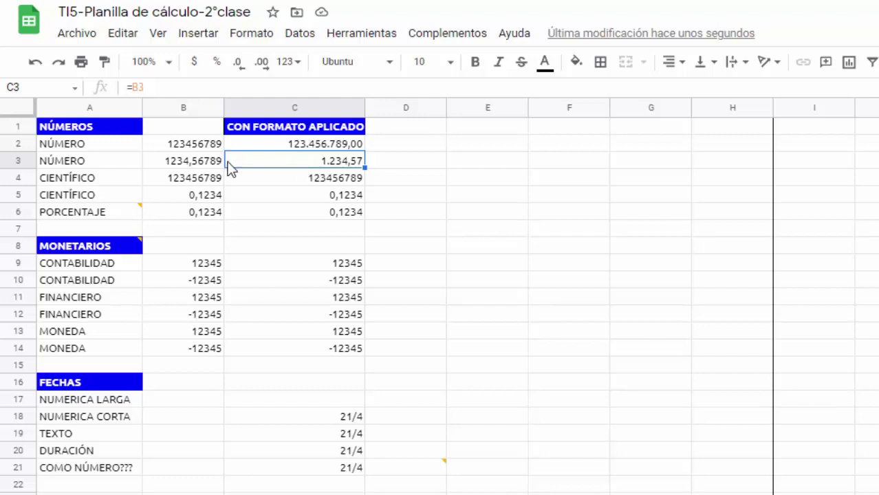
left_click(206, 164)
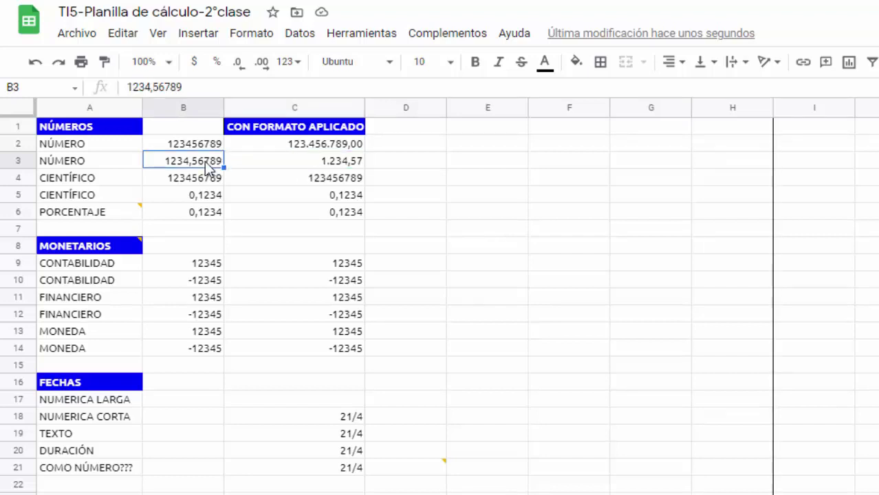
left_click(289, 164)
Apply the Científico number format to cells C4:C5 and compare C4 with its source value in B4
left_click(292, 178)
left_click(292, 200, "shift")
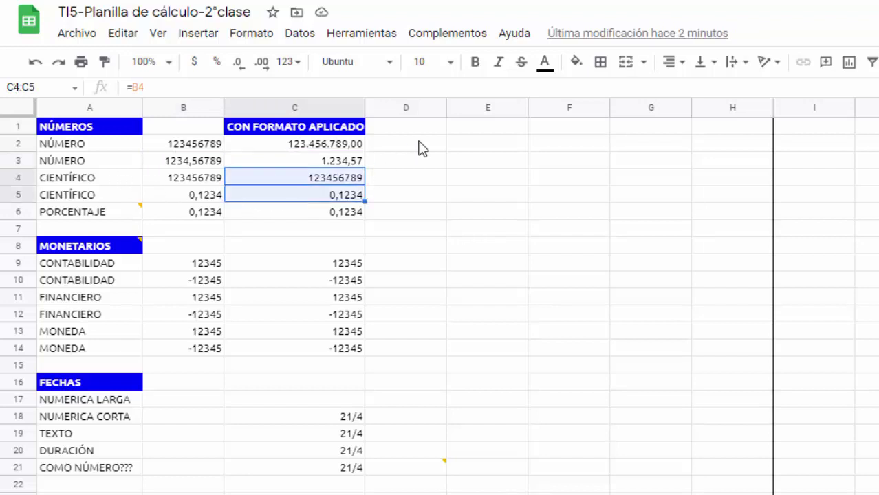
left_click(273, 36)
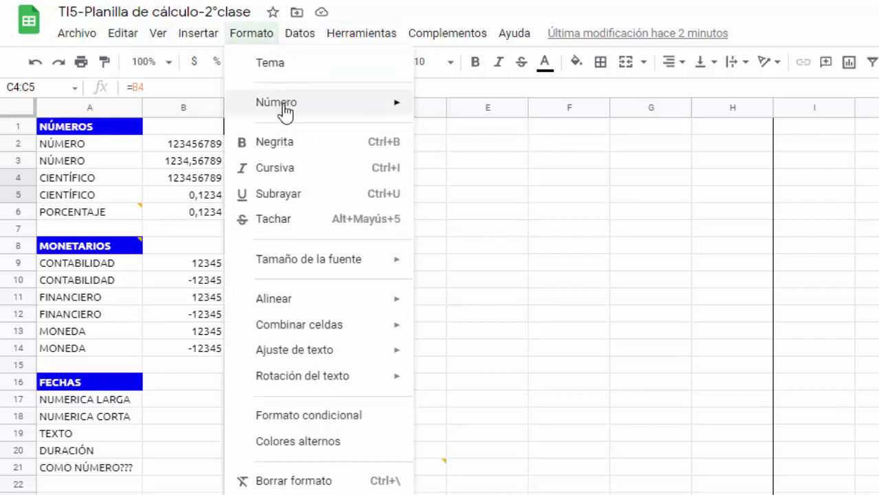
mouse_move(285, 114)
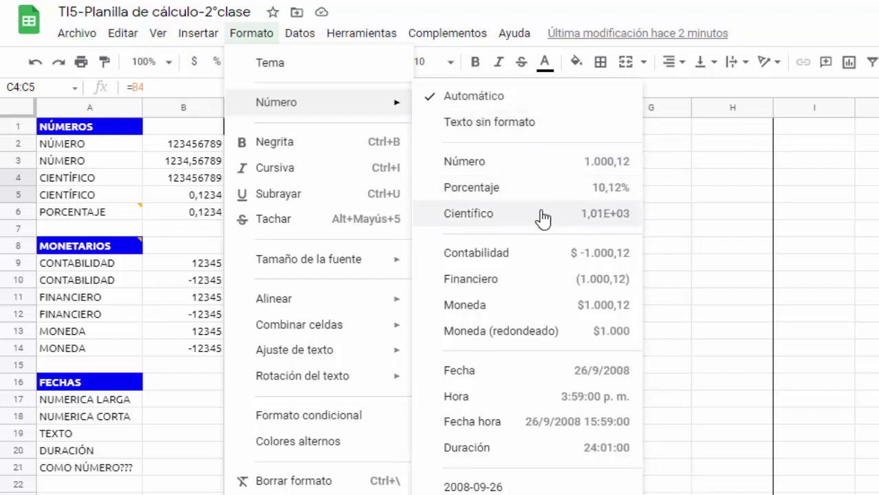
left_click(590, 219)
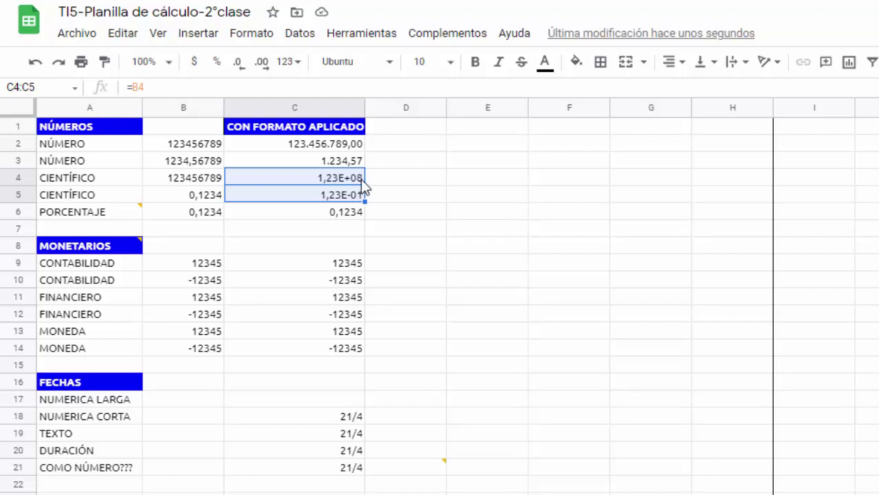
left_click(322, 183)
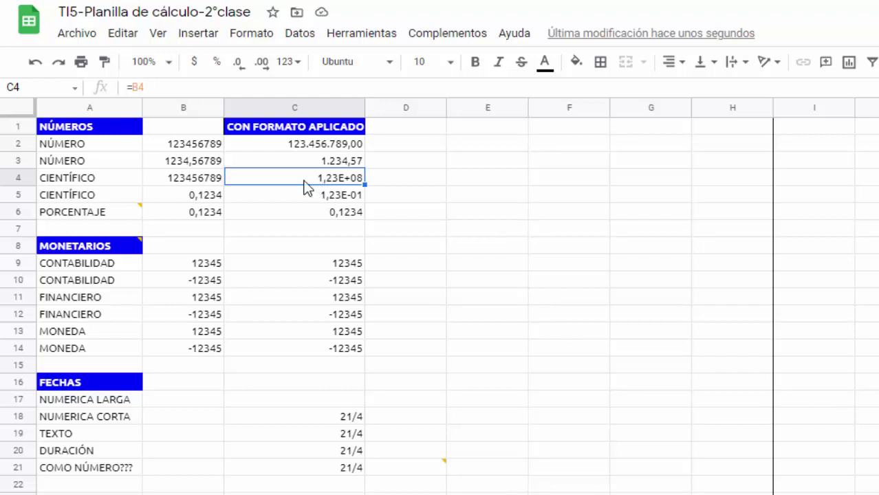
left_click(214, 184)
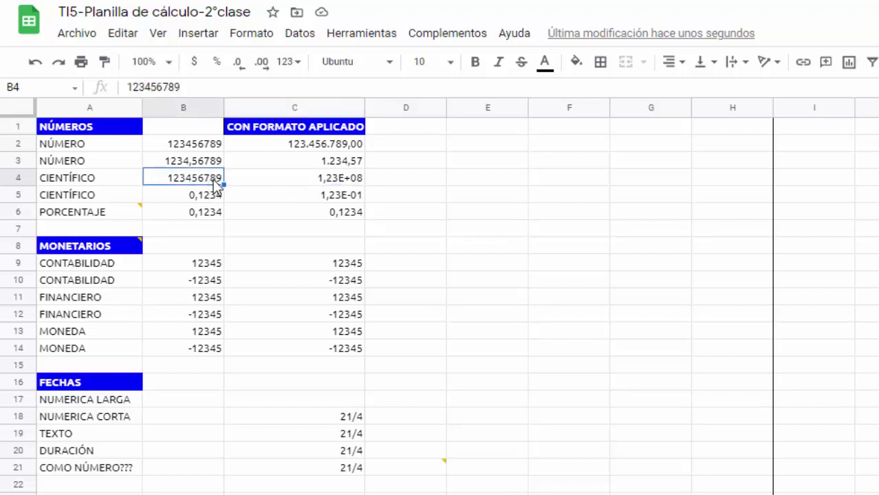
left_click(322, 200)
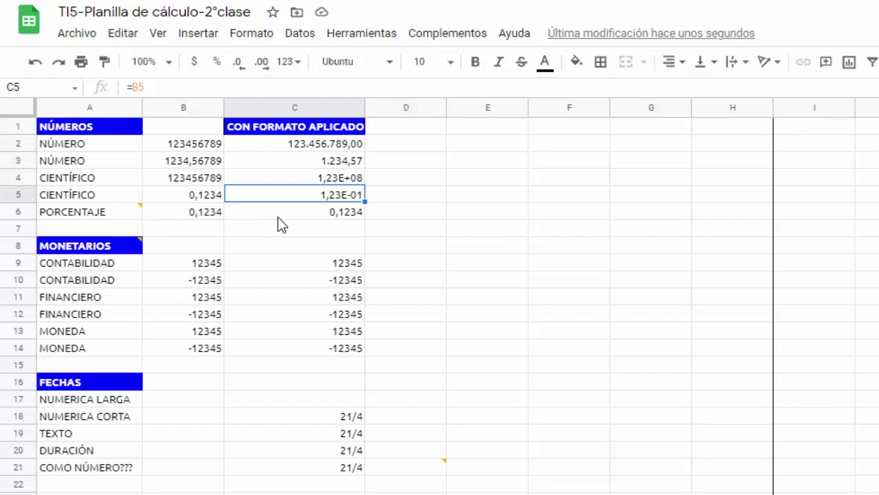
Apply the Porcentaje number format to cell C6 in the PORCENTAJE row
left_click(343, 213)
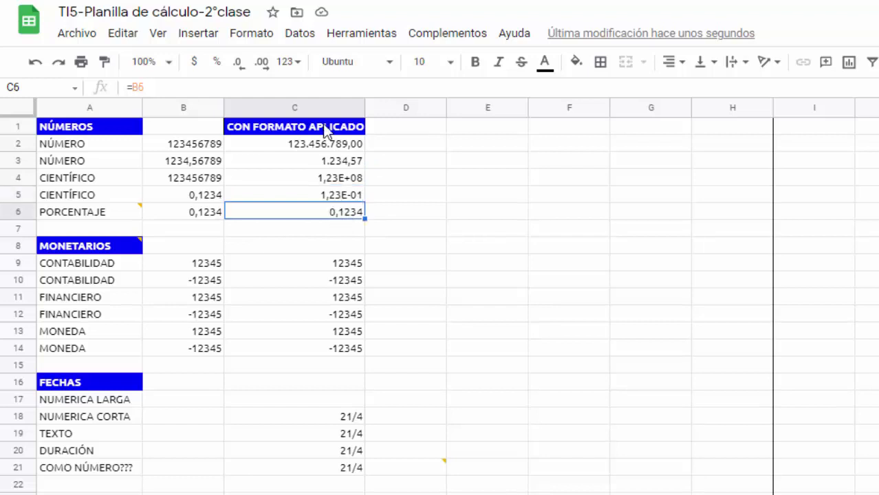
left_click(254, 36)
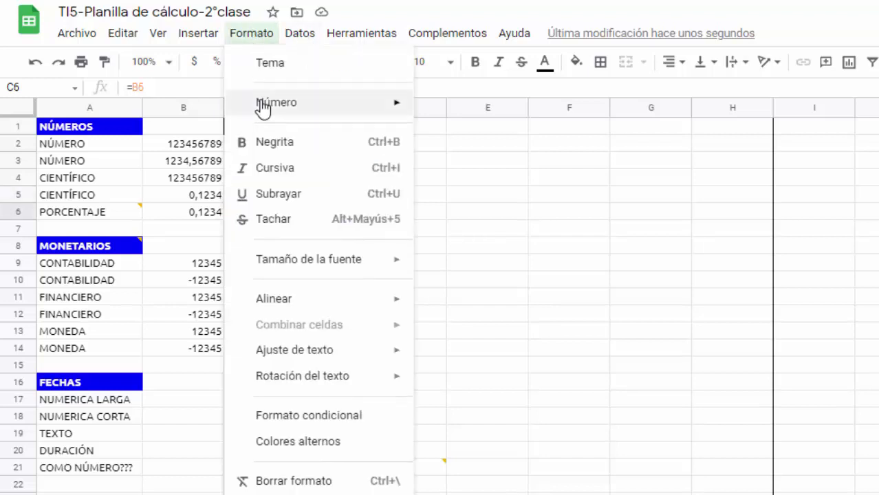
mouse_move(260, 104)
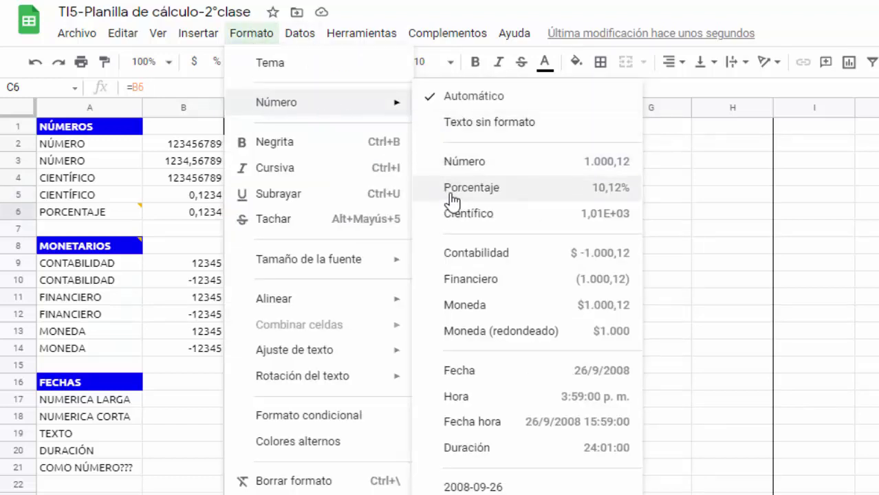
left_click(494, 199)
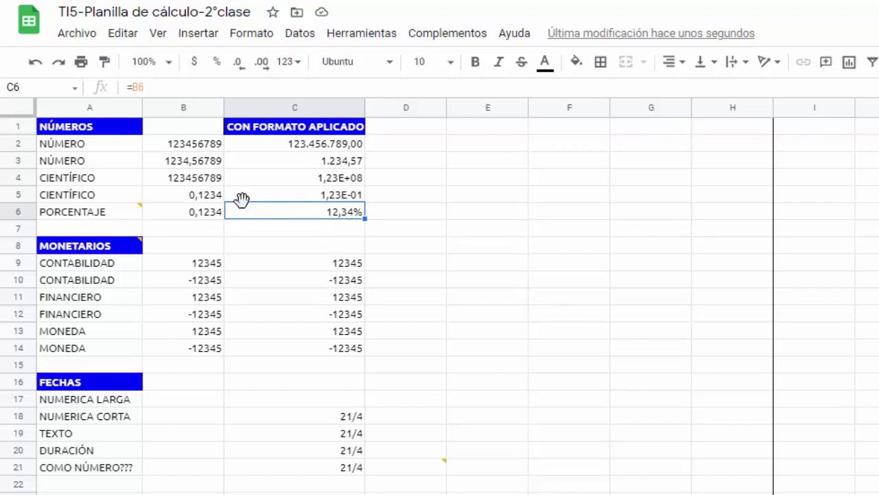
mouse_move(140, 209)
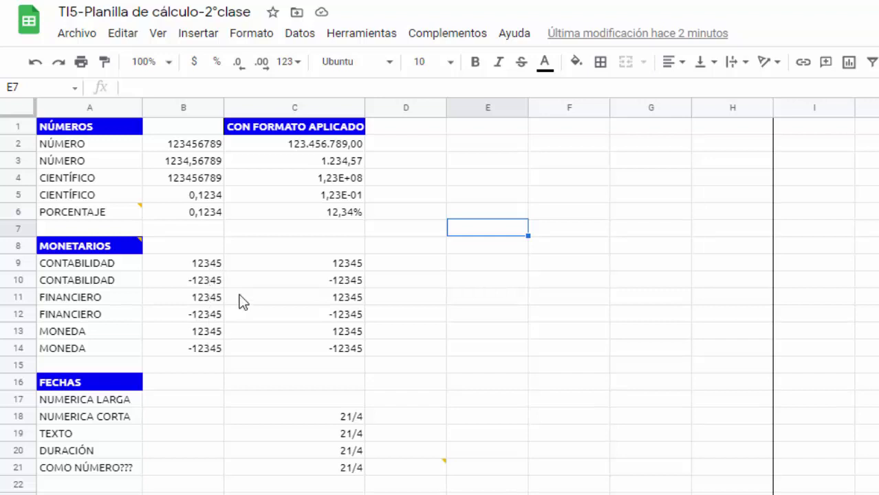
Apply the Contabilidad number format to the two CONTABILIDAD amounts in C9:C10
left_click_drag(278, 265, 283, 287)
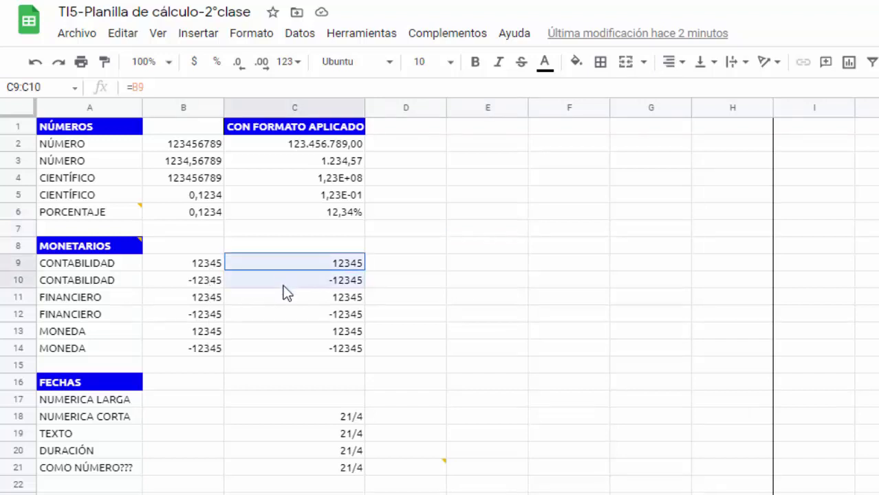
left_click(256, 36)
mouse_move(278, 117)
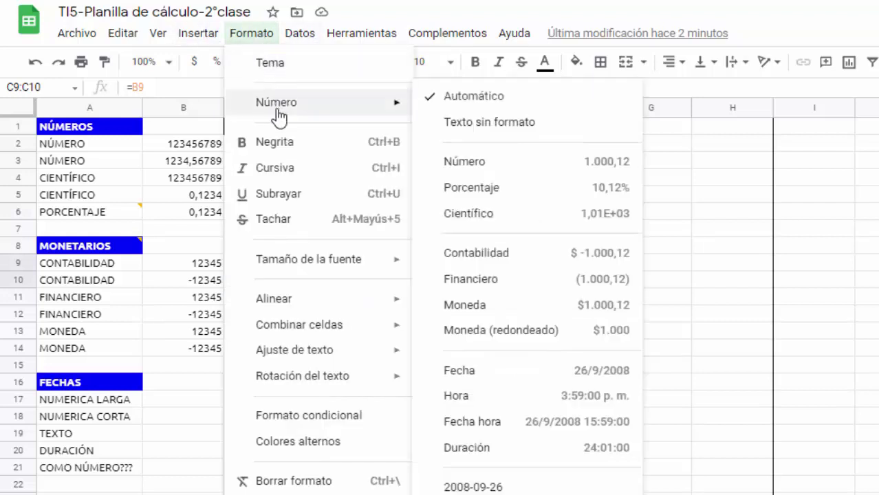
left_click(485, 254)
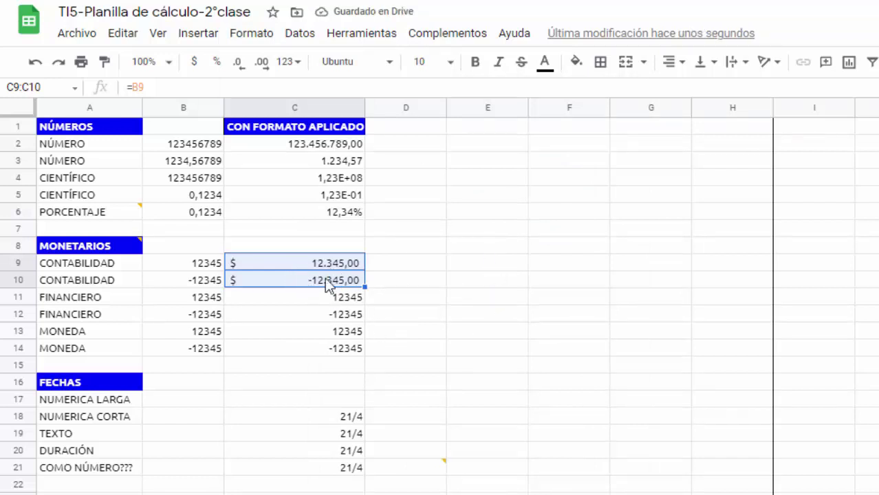
Apply the Financiero number format to the two FINANCIERO amounts in C11:C12
left_click_drag(303, 298, 304, 316)
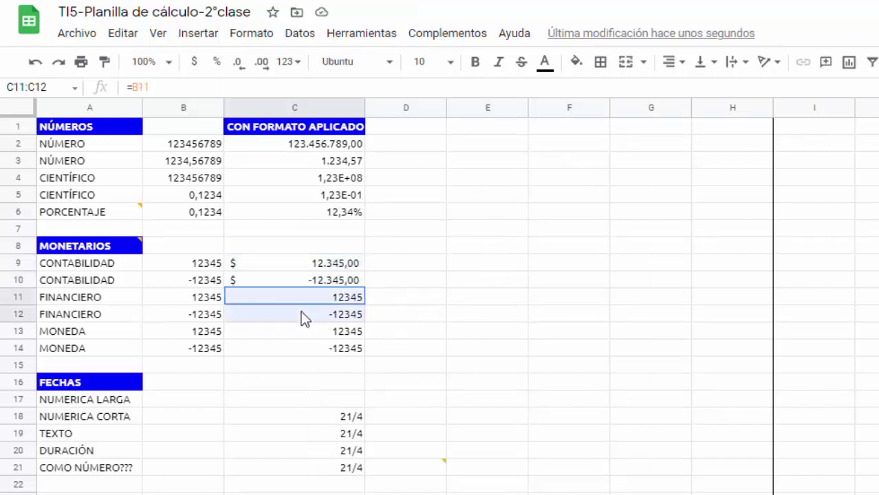
left_click(230, 40)
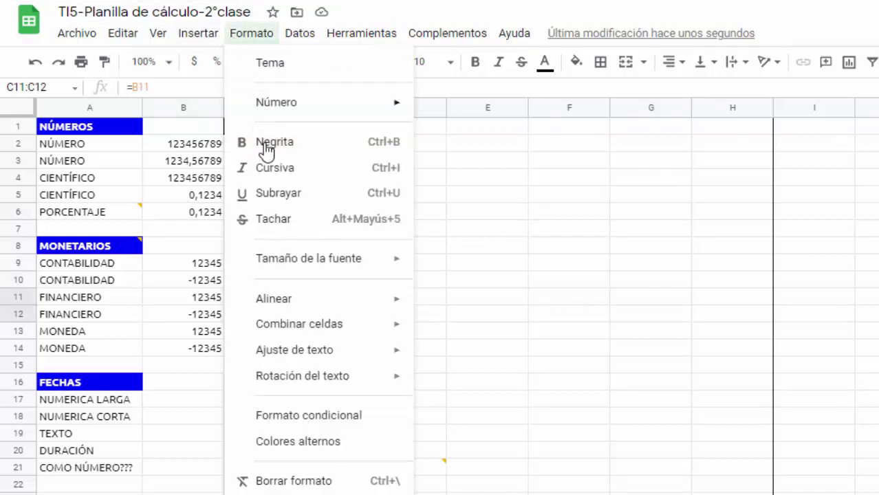
mouse_move(331, 112)
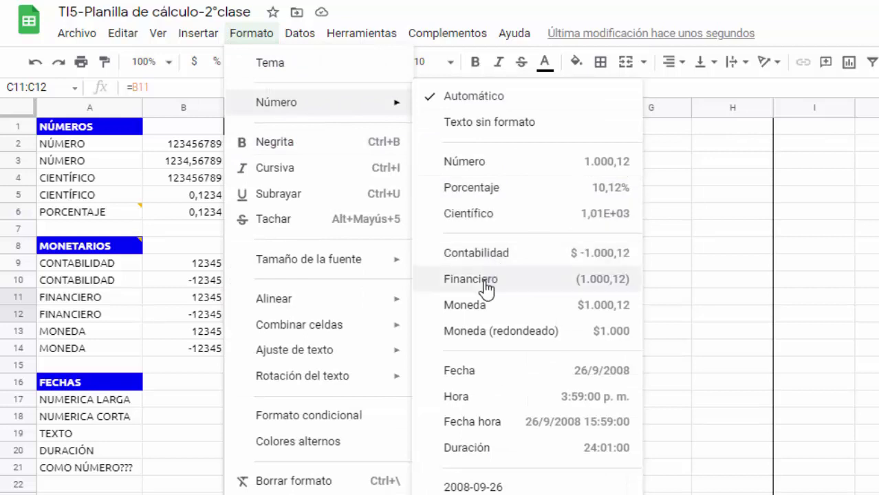
left_click(514, 288)
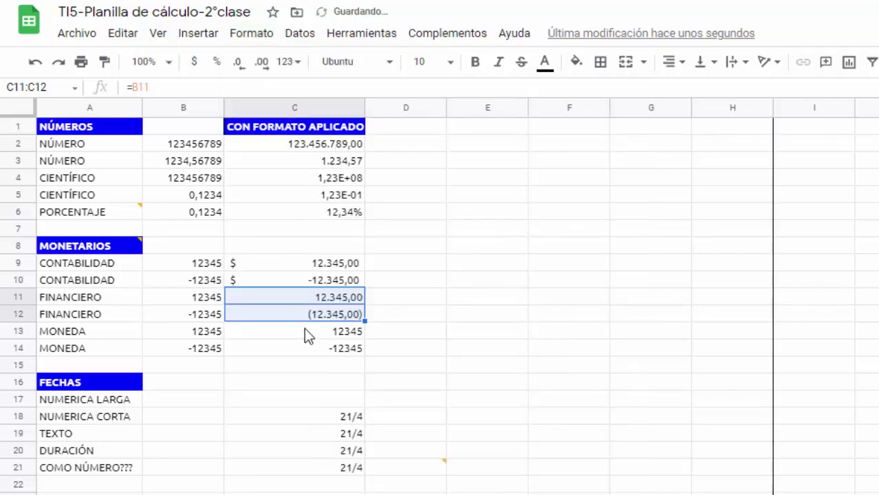
Apply the Moneda number format to the two MONEDA amounts in C13:C14
left_click_drag(305, 332, 307, 351)
left_click(260, 36)
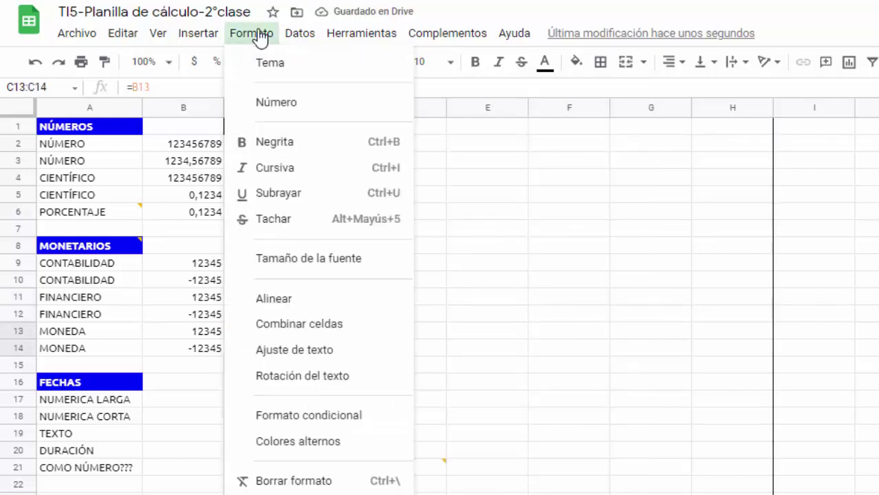
mouse_move(285, 116)
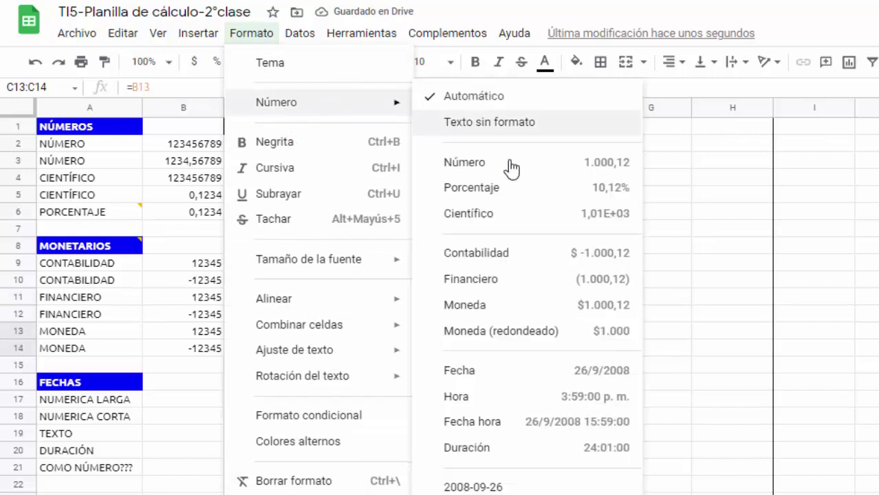
left_click(485, 313)
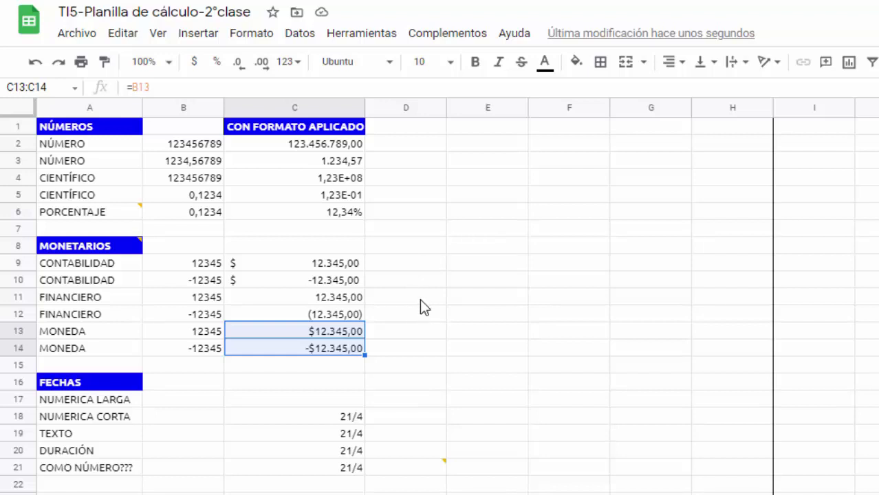
Compare the Contabilidad, Financiero and Moneda formats in C9:C14 and read the note on the MONETARIOS heading
left_click(419, 278)
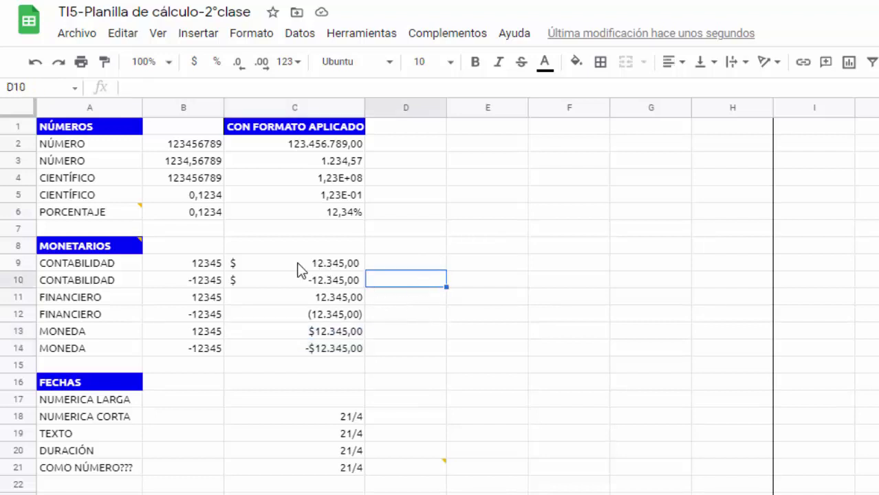
left_click_drag(286, 264, 303, 291)
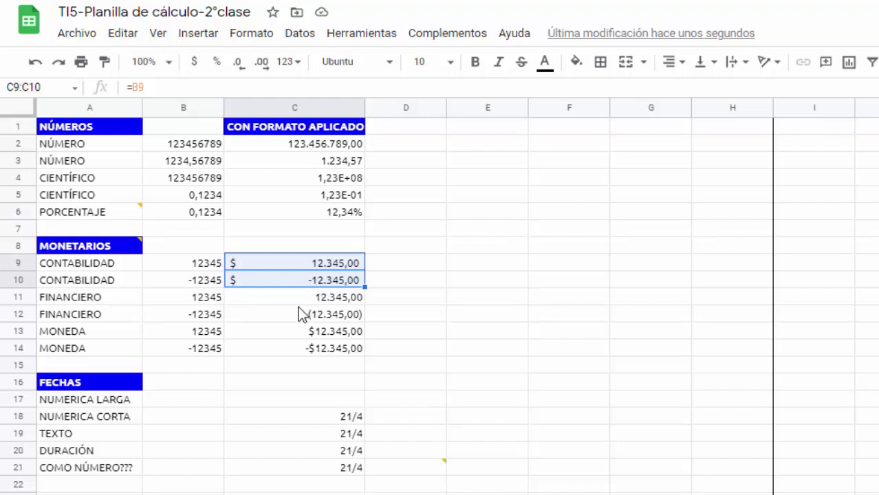
left_click_drag(301, 299, 301, 315)
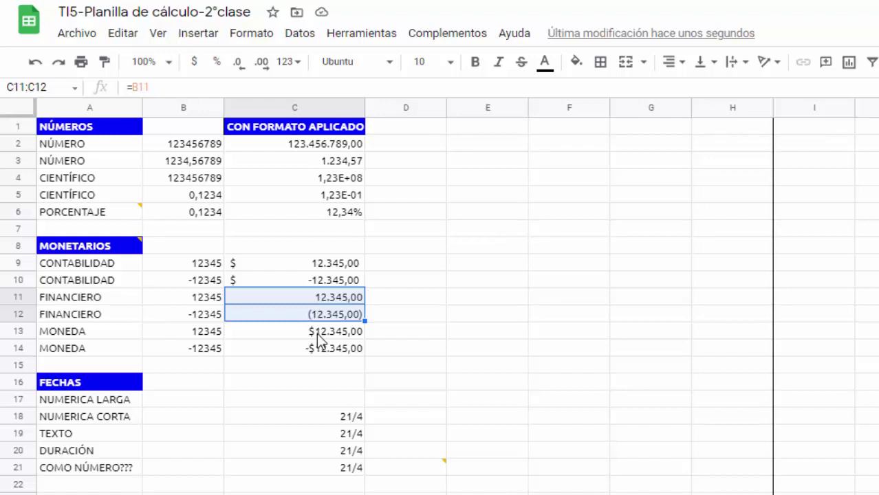
left_click(286, 336)
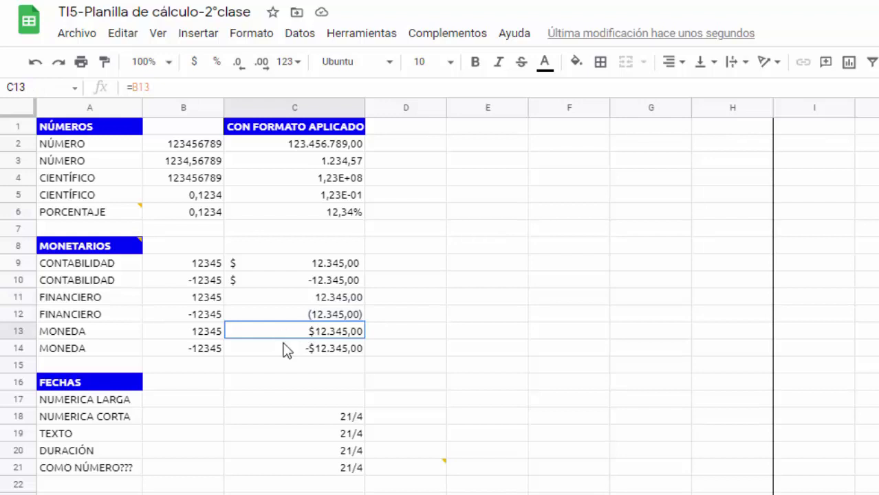
left_click(286, 354, "shift")
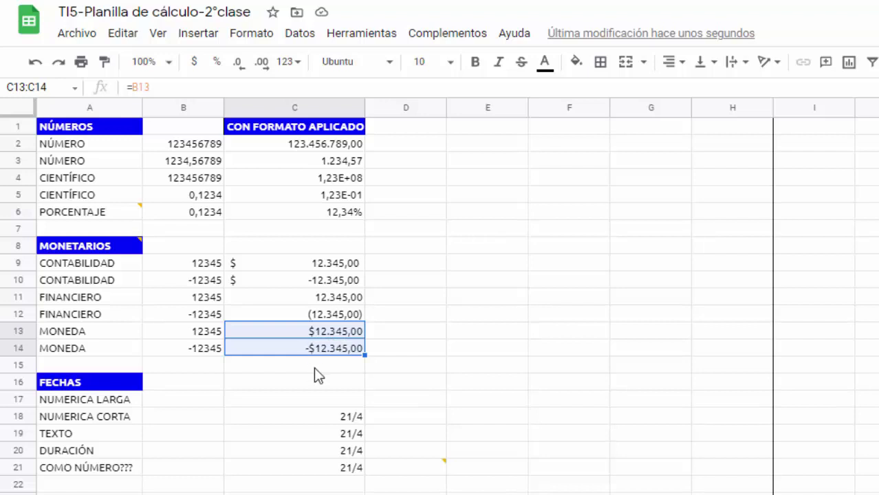
left_click(375, 378)
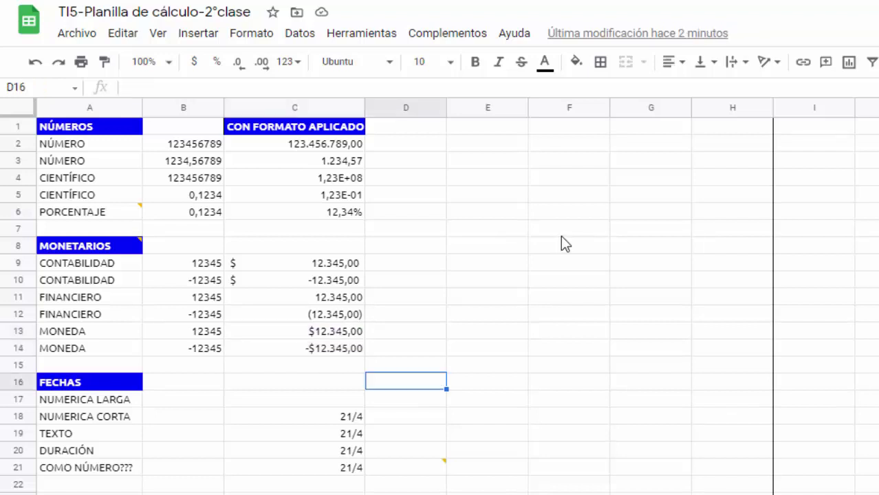
left_click(543, 251)
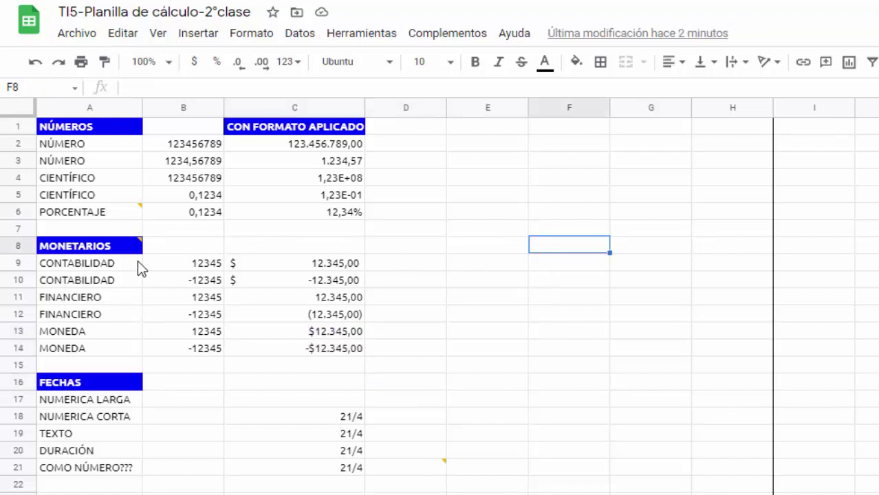
mouse_move(141, 247)
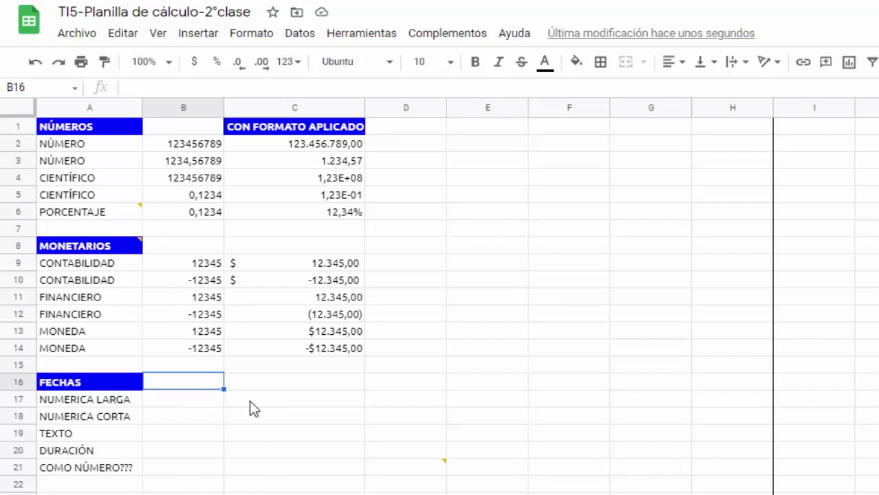
Inspect the formulas in the FECHAS cells C17:C21 to see which column B cells they reference
left_click(302, 410)
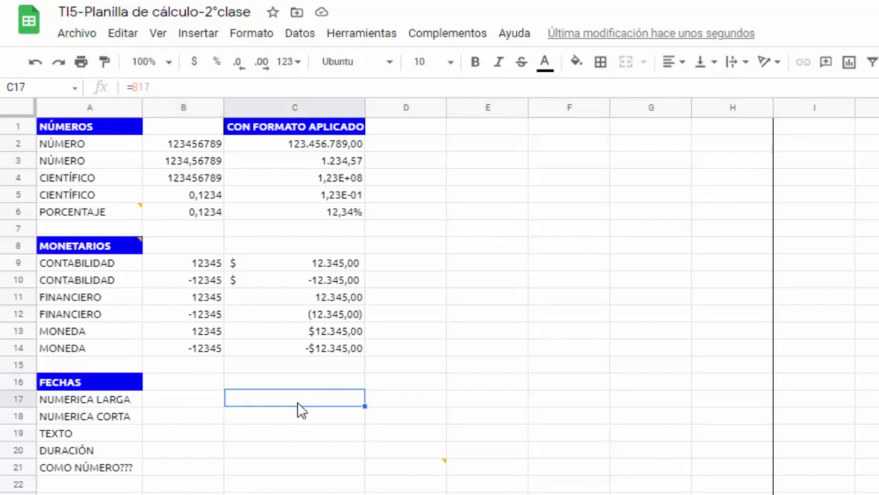
double_click(302, 410)
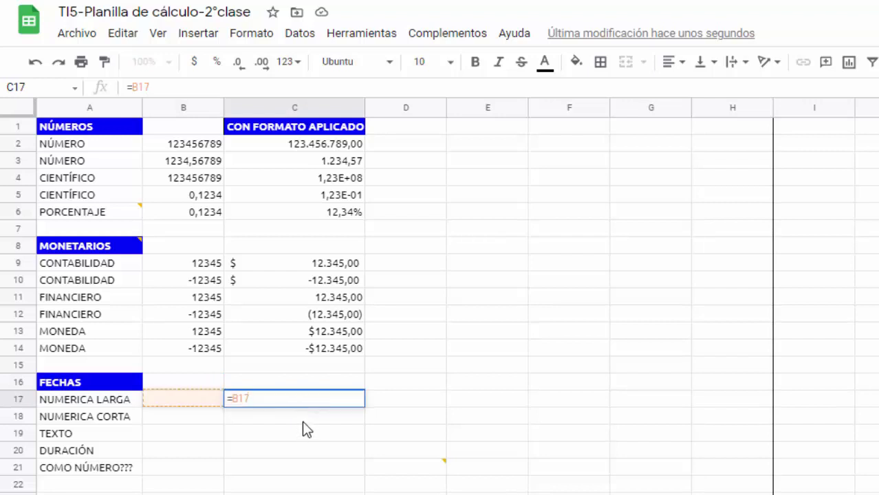
double_click(302, 421)
double_click(297, 438)
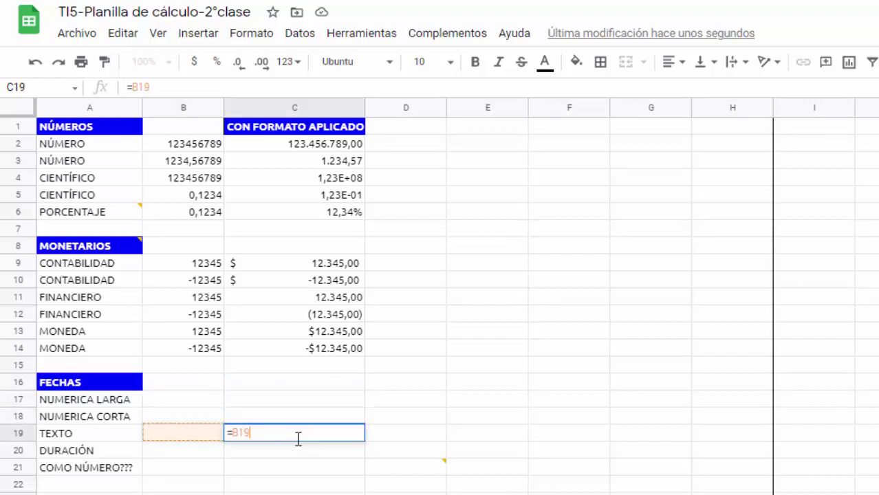
left_click(296, 450)
double_click(296, 450)
left_click(300, 472)
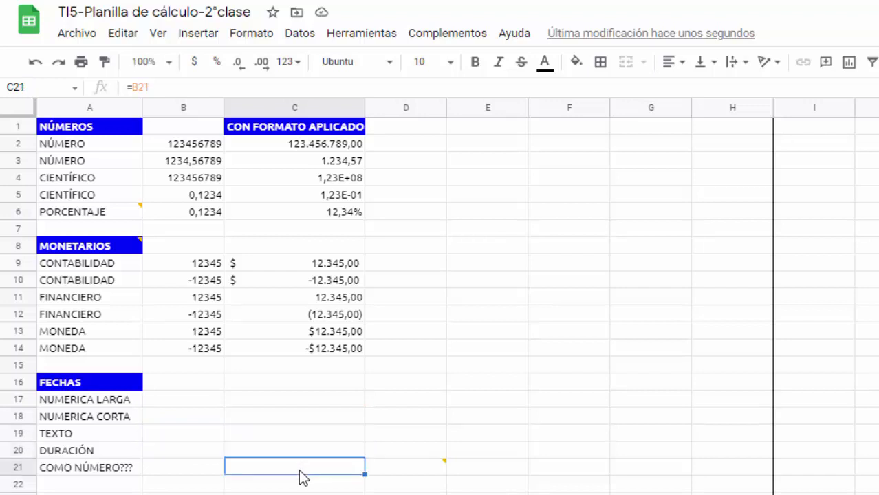
double_click(301, 475)
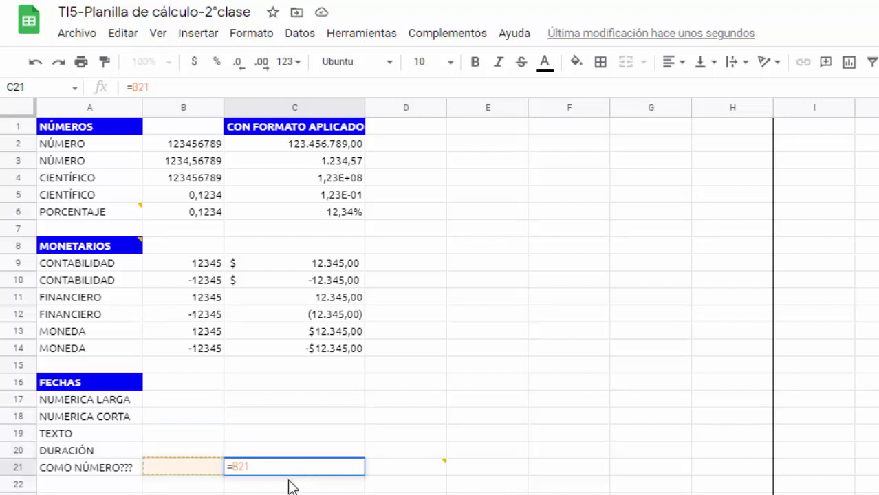
Enter =hoy() in B17 and fill the formula down through B21
left_click(209, 404)
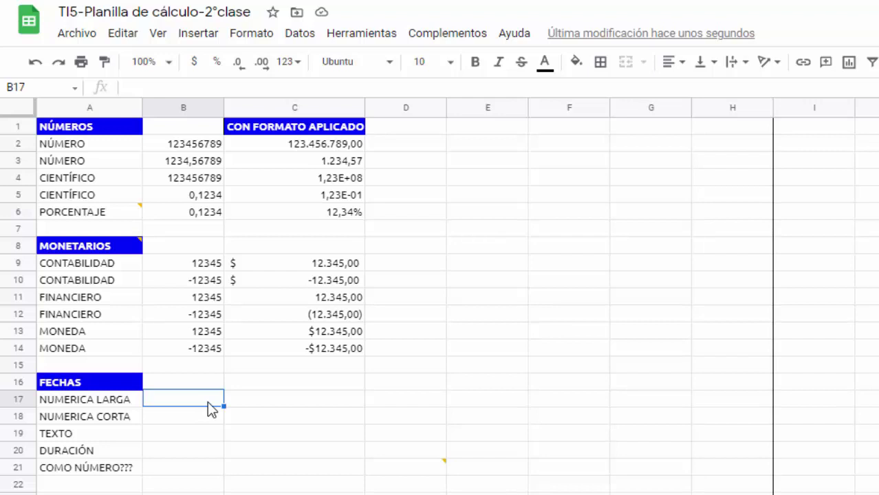
type("=hoy()")
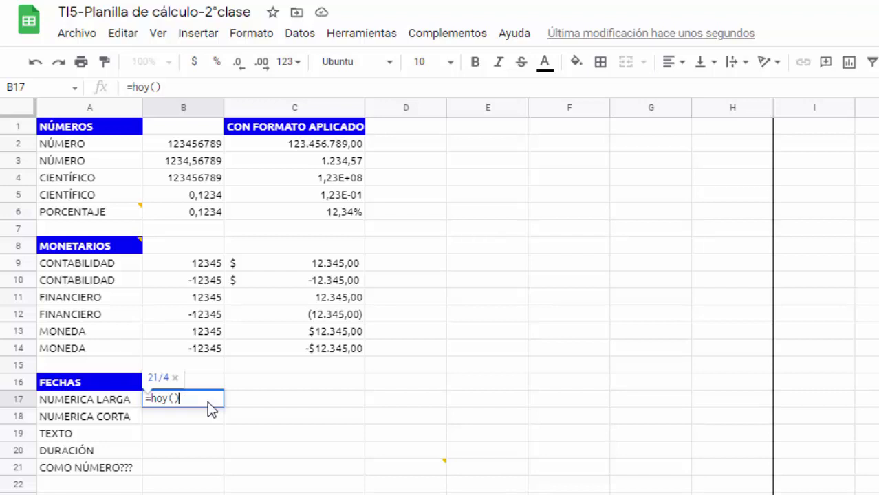
key("Return")
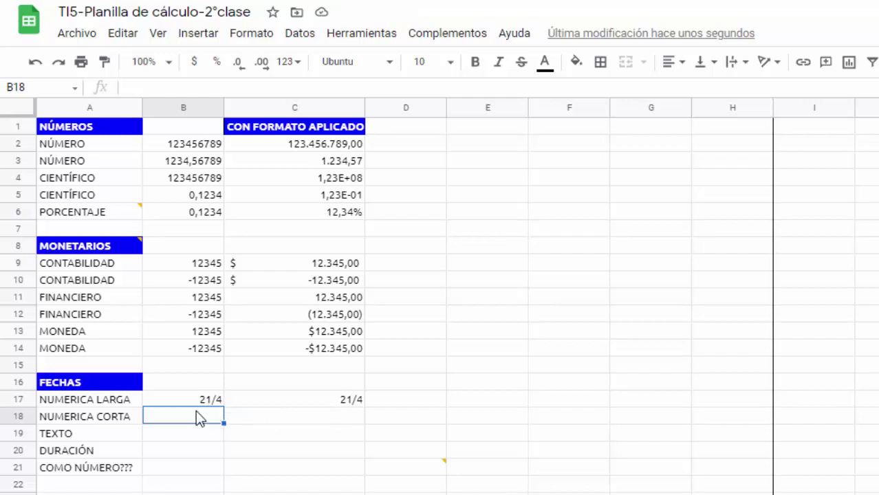
left_click(202, 404)
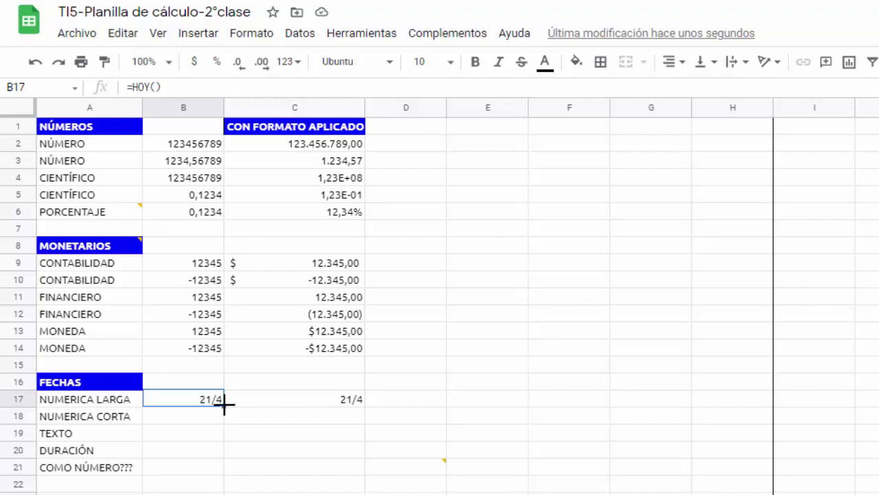
left_click_drag(224, 406, 212, 468)
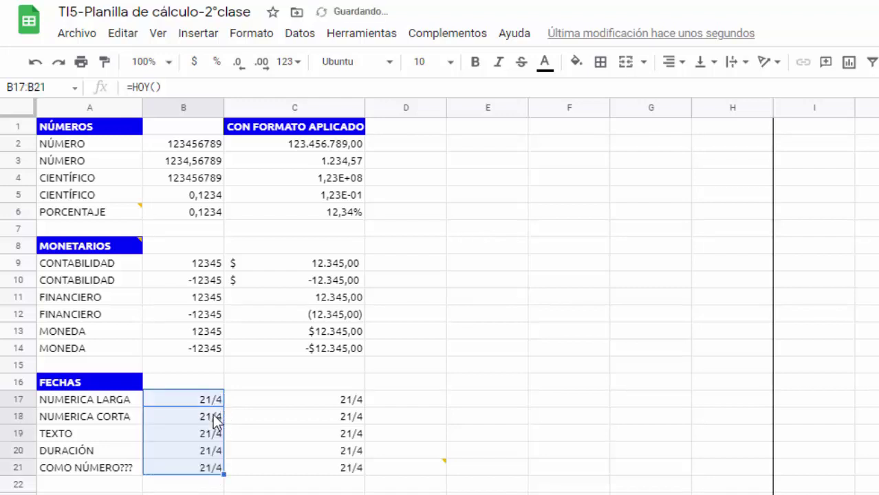
Apply the Fecha number format to cell C17 in the NUMERICA LARGA row
left_click(254, 406)
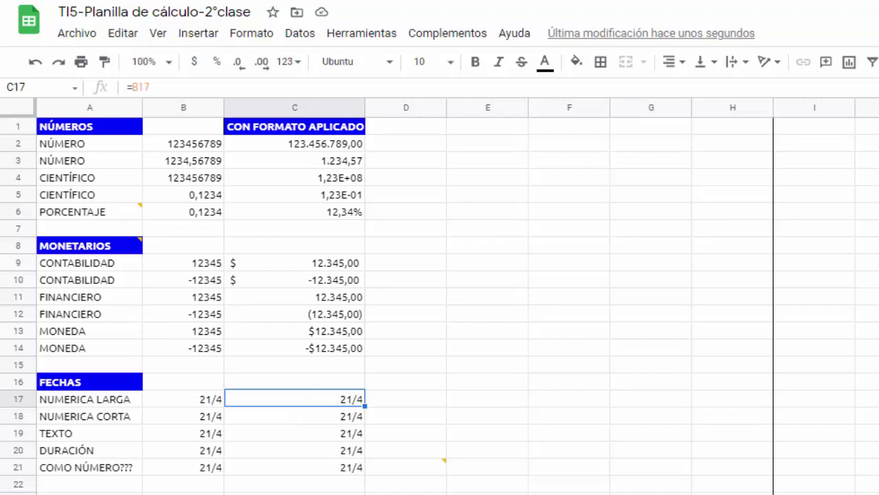
left_click(260, 33)
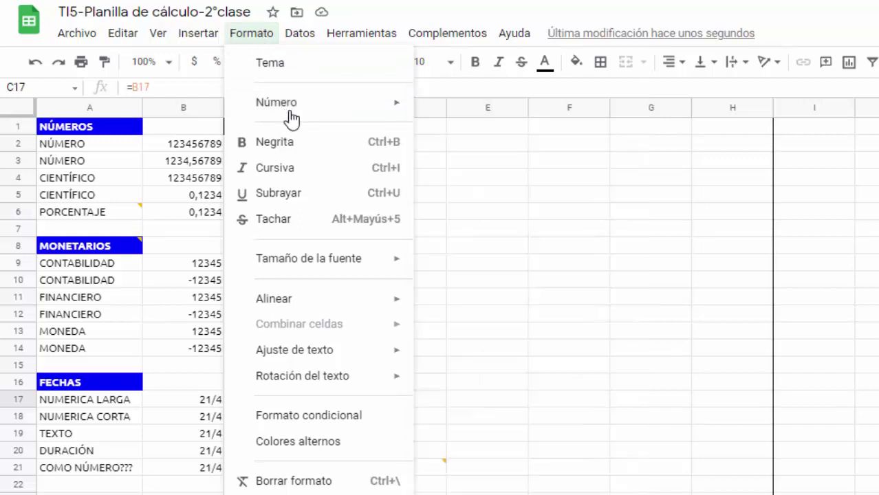
mouse_move(330, 110)
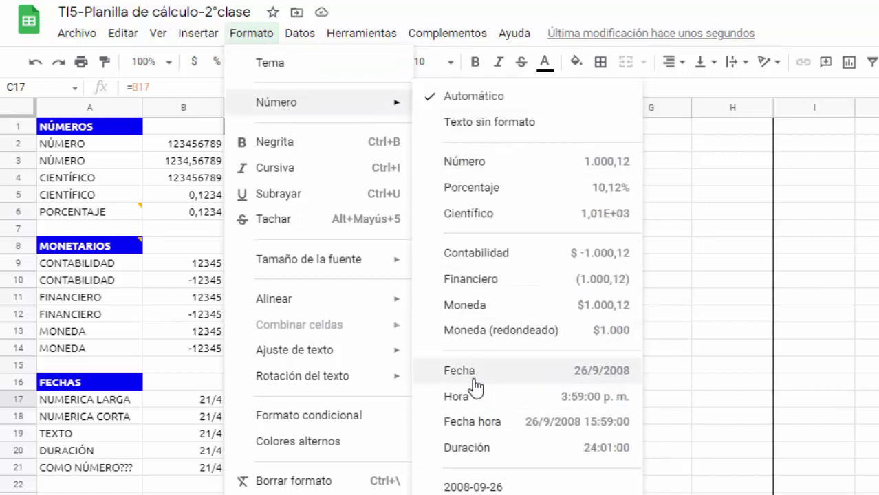
left_click(611, 378)
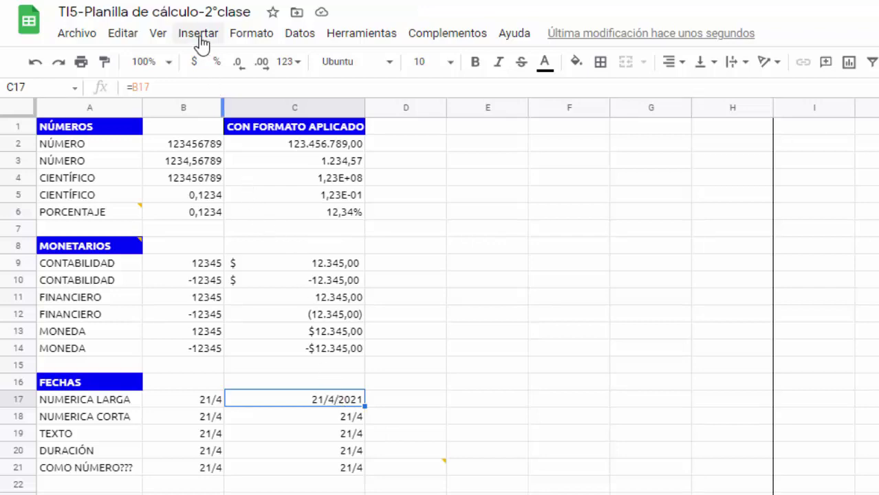
Apply the custom two-digit day-month date format 05-08 to cell C18 in the NUMERICA CORTA row
key("Down")
left_click(249, 36)
mouse_move(245, 92)
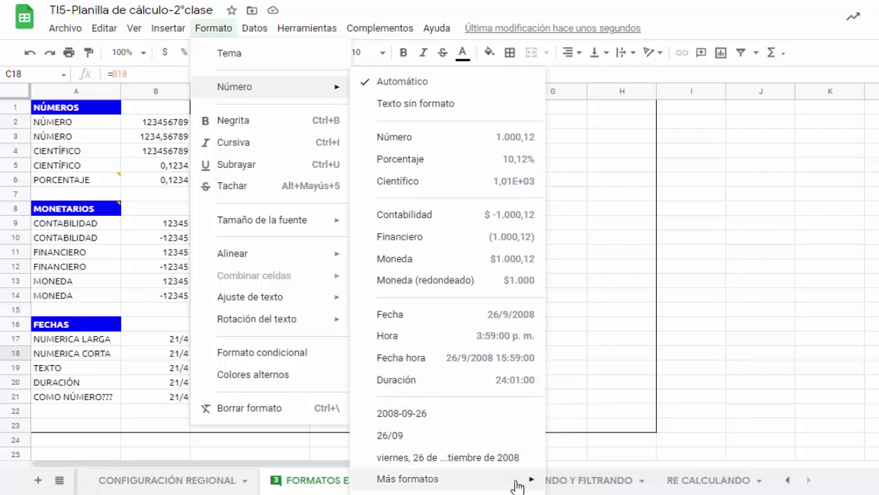
mouse_move(538, 482)
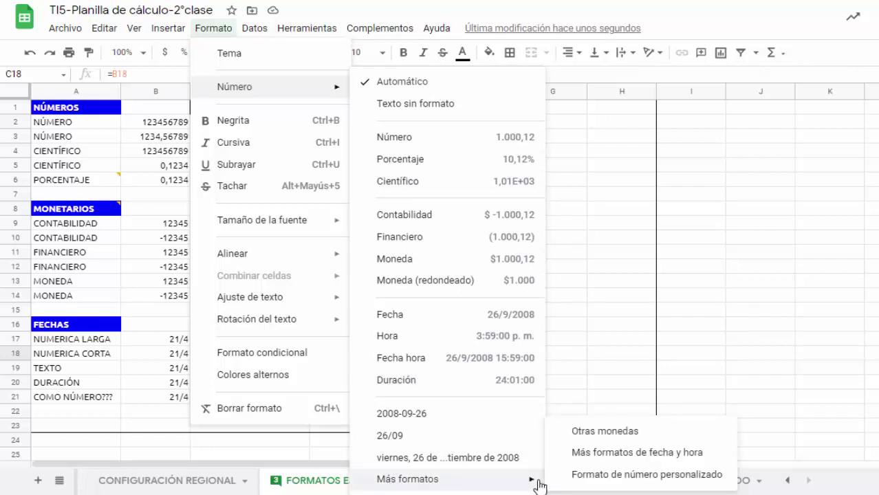
left_click(609, 454)
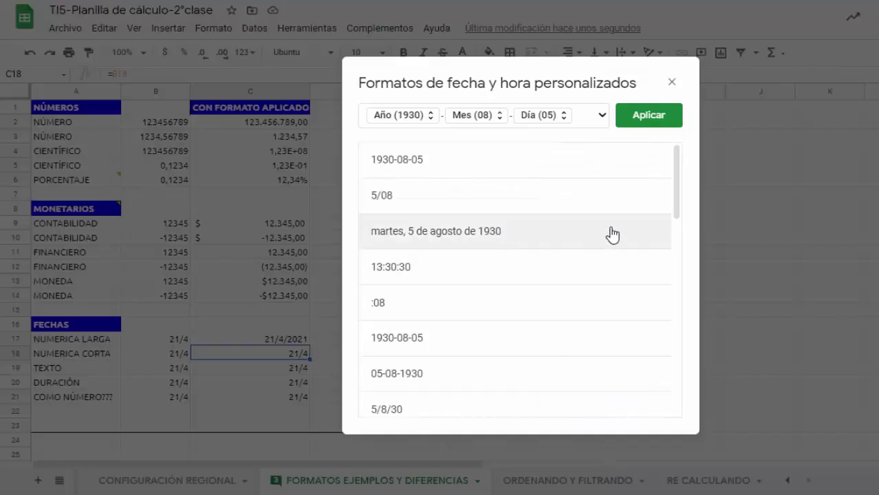
scroll(422, 305, "down", 1)
scroll(421, 370, "down", 2)
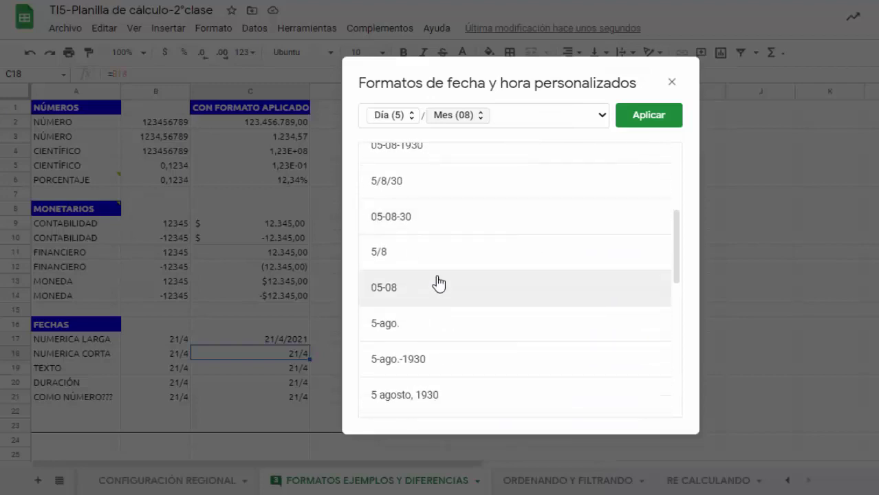
left_click(391, 298)
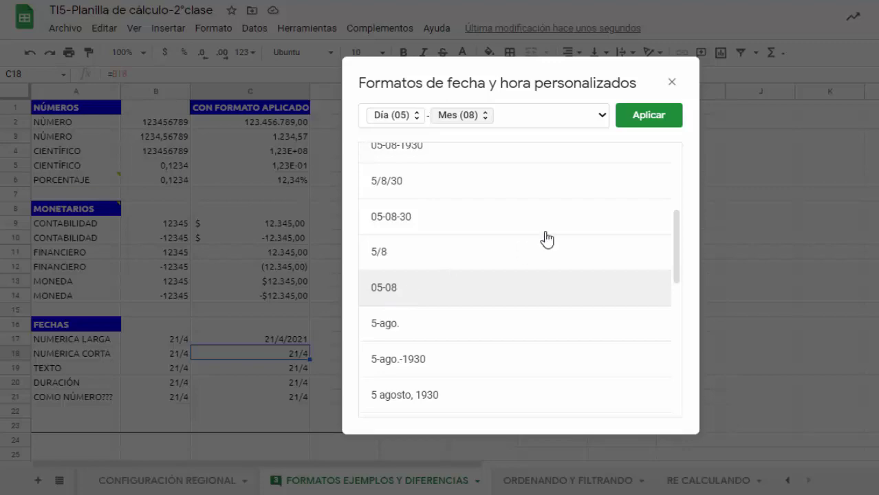
left_click(659, 123)
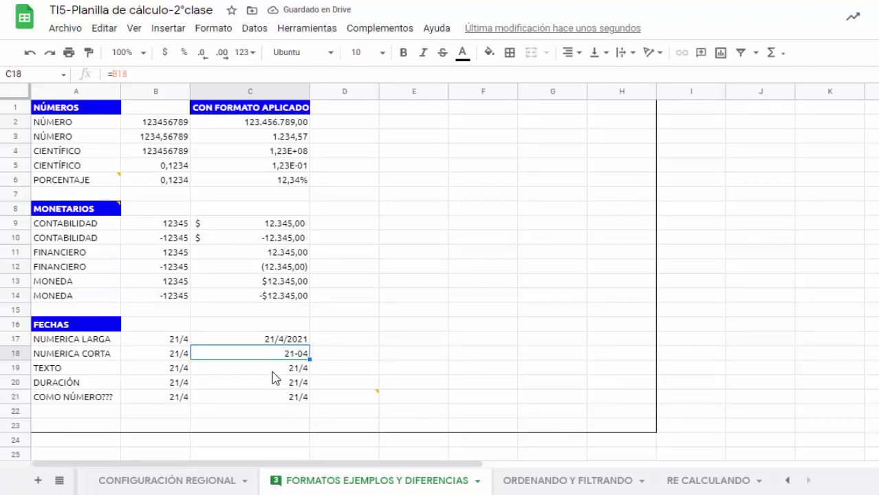
Apply the custom date format "martes, 5 de agosto de 1930" to cell C19 in the TEXTO row and widen column C to fit
left_click(273, 372)
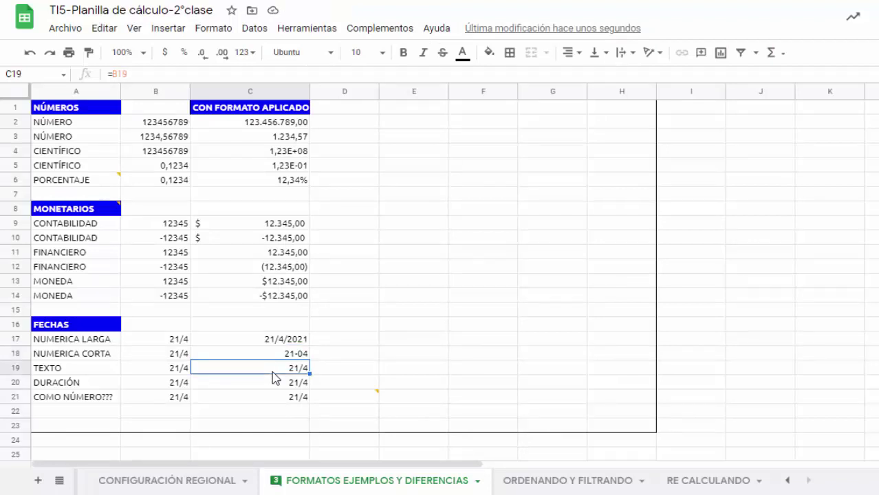
left_click(245, 34)
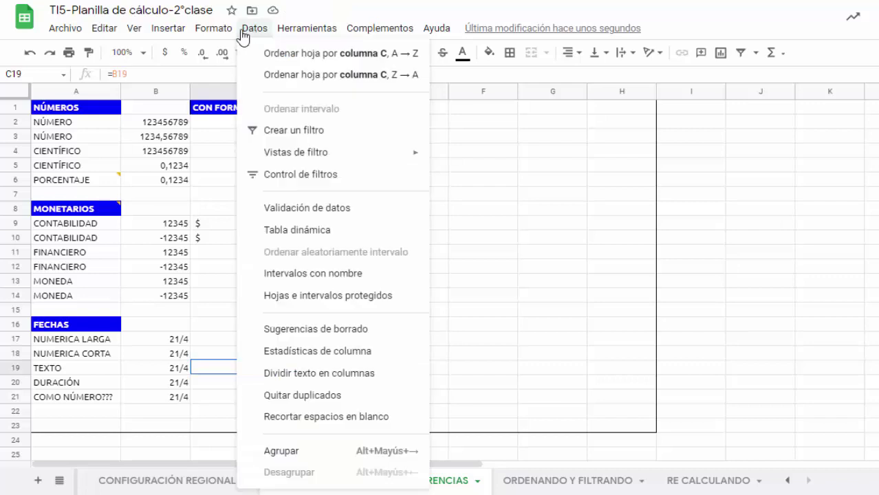
mouse_move(221, 31)
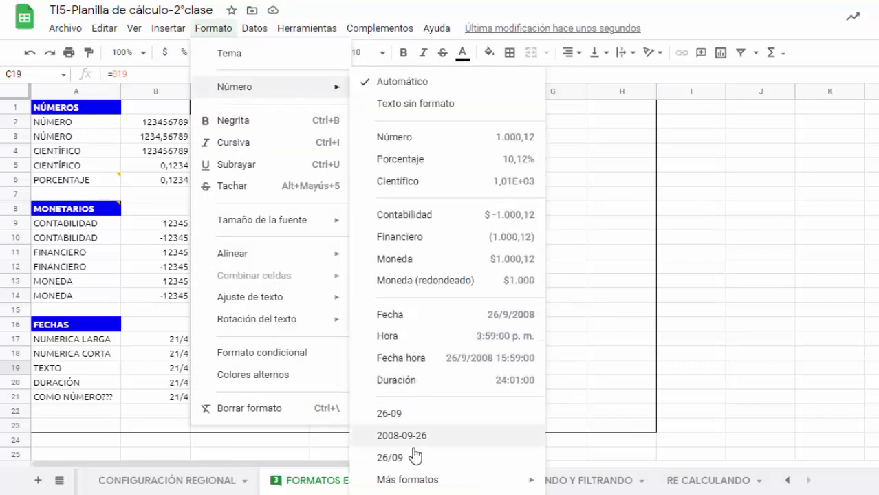
mouse_move(412, 480)
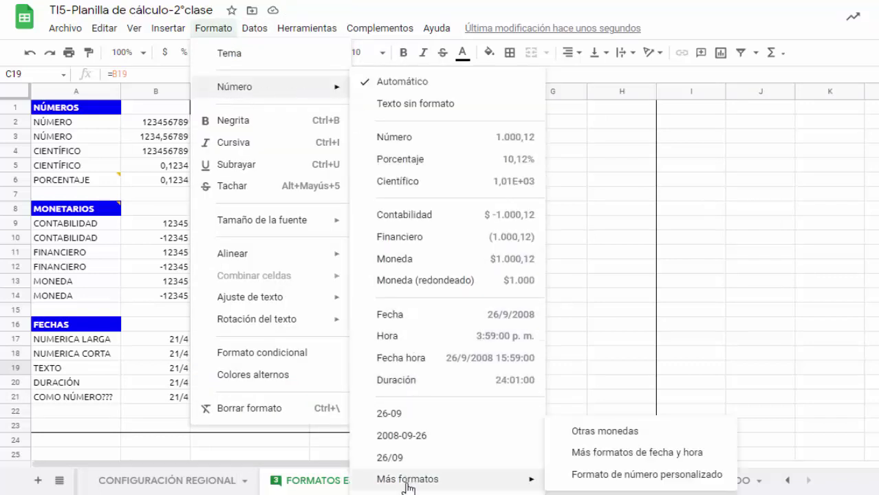
left_click(603, 460)
left_click(416, 270)
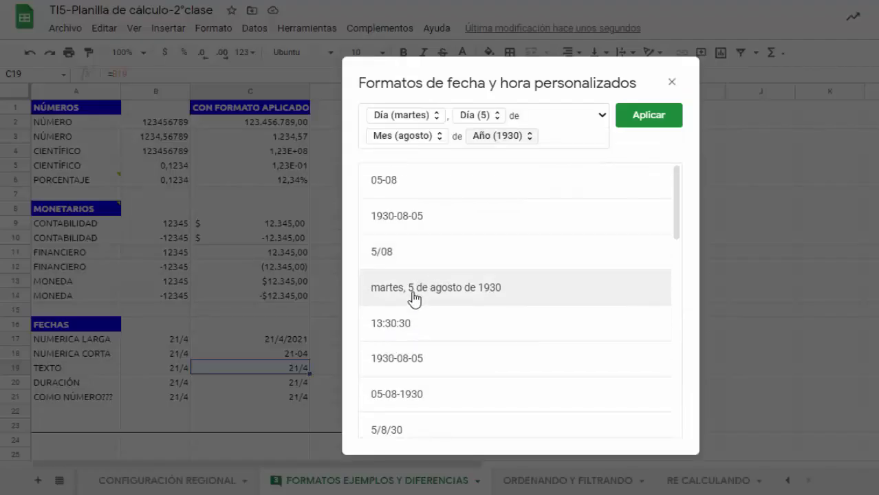
left_click(649, 115)
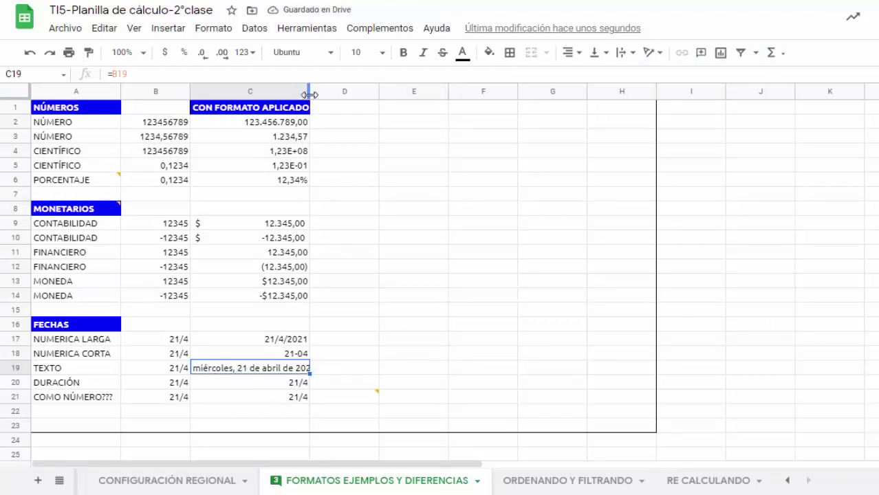
left_click_drag(311, 91, 330, 99)
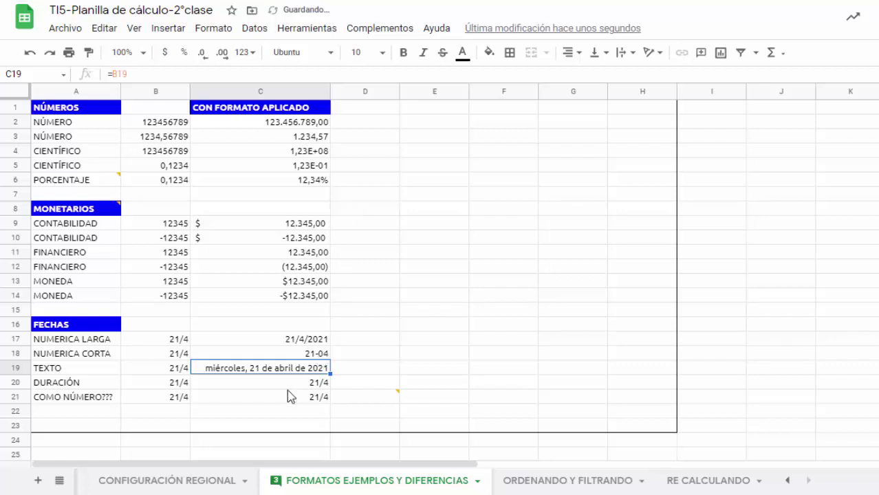
Apply the Duración number format to cell C20 in the DURACIÓN row
left_click(262, 386)
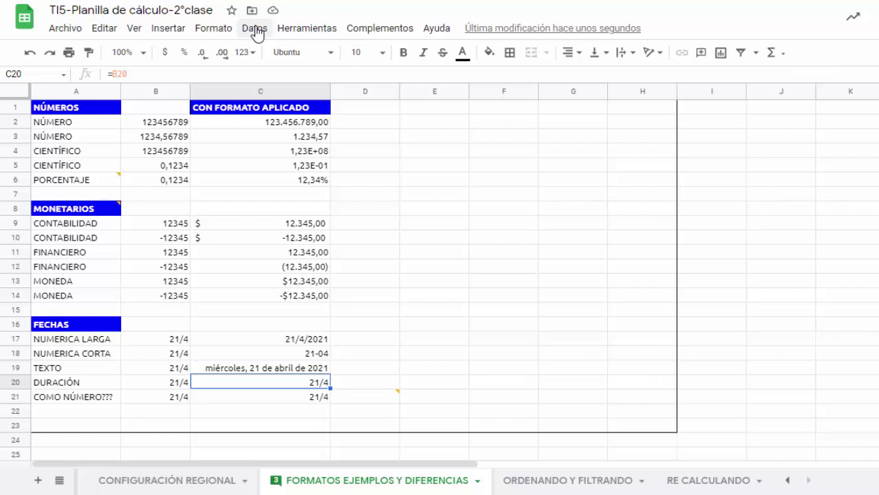
left_click(254, 30)
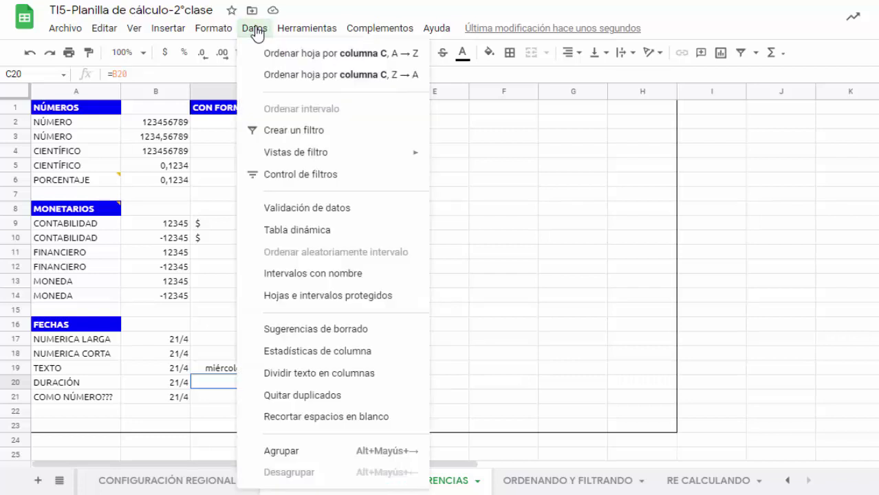
left_click(218, 36)
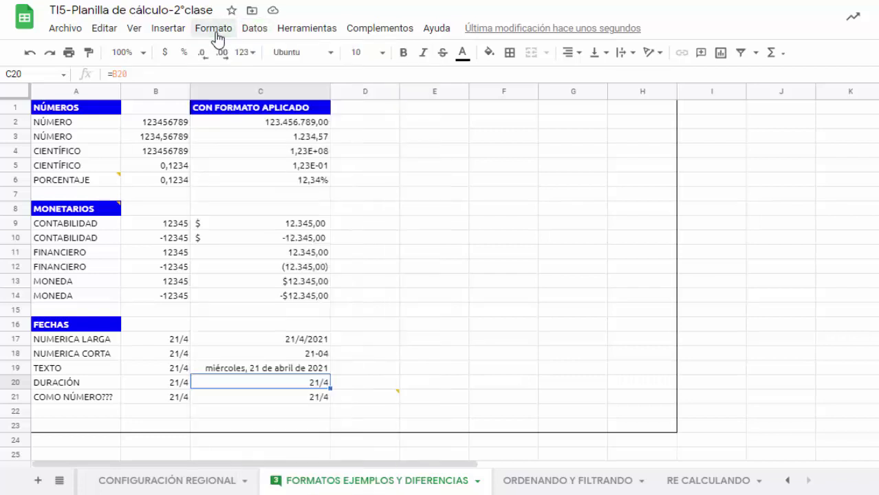
left_click(218, 36)
mouse_move(226, 94)
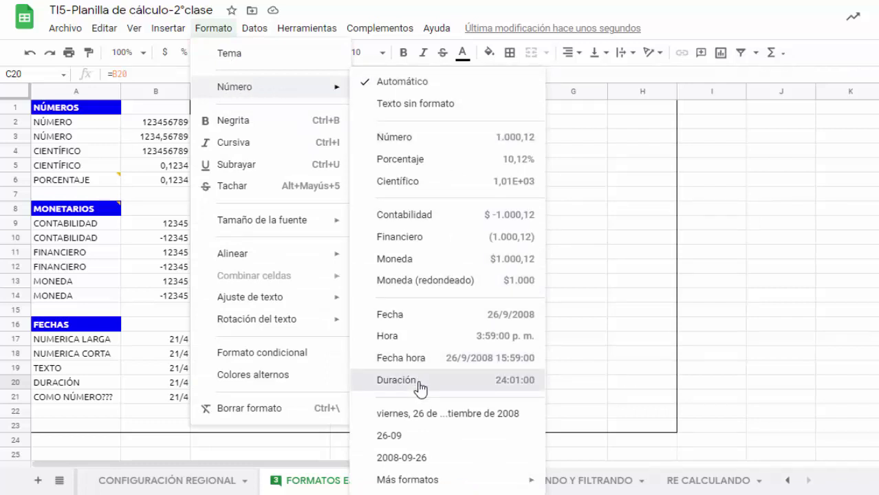
left_click(531, 391)
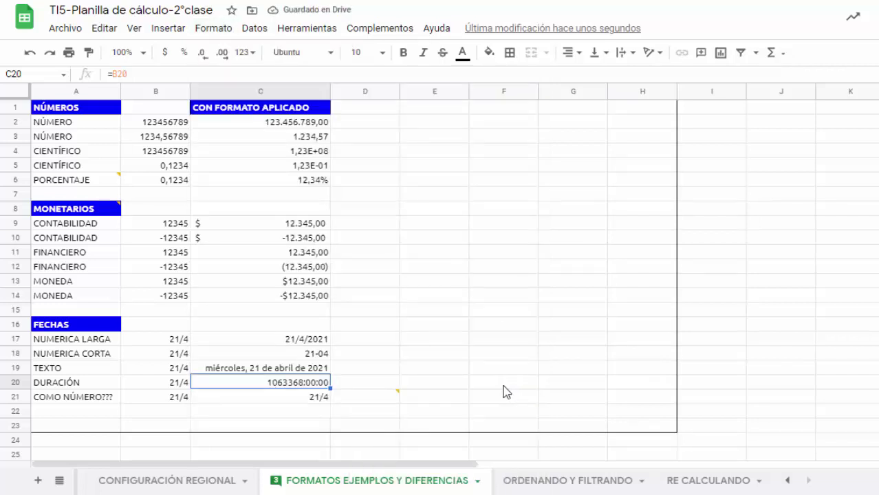
Apply the Número format to cell C21 in the COMO NÚMERO??? row and remove both decimal places
left_click(306, 400)
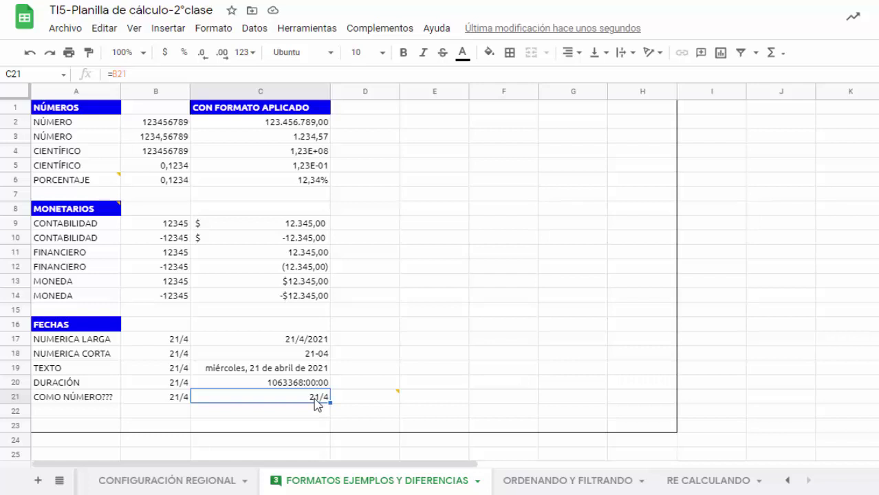
left_click(210, 34)
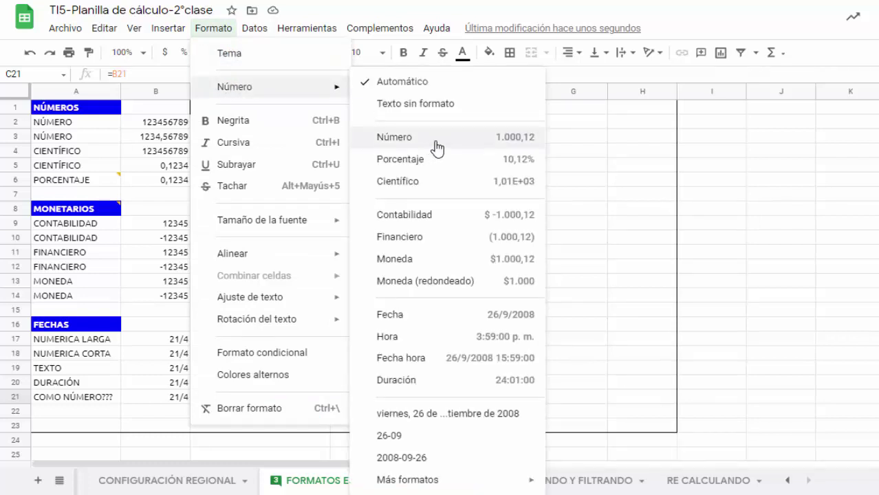
left_click(437, 148)
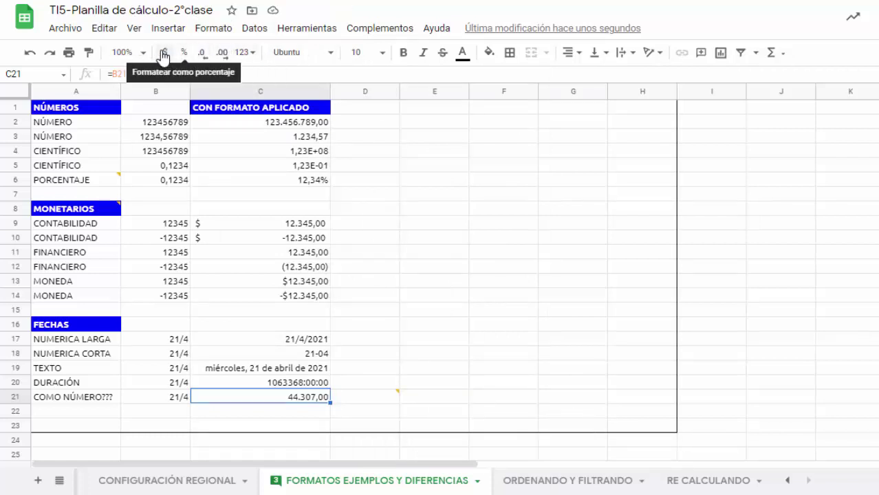
left_click(205, 60)
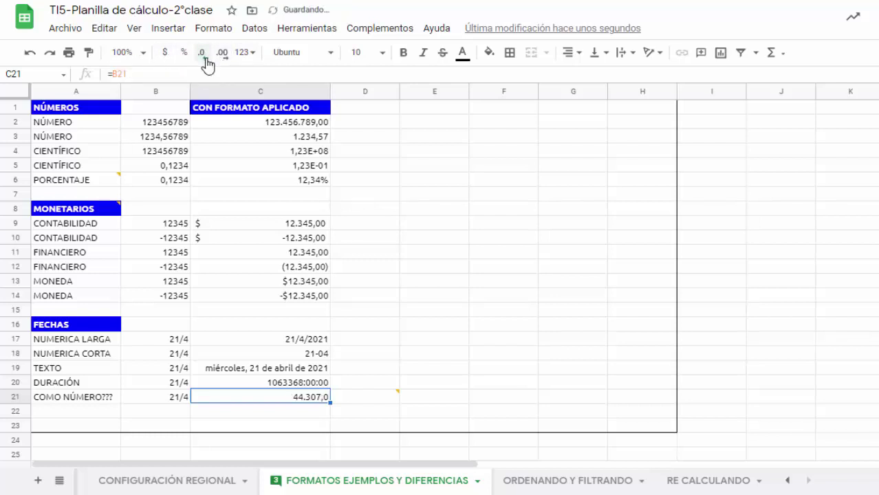
left_click(206, 62)
Read the comment attached to cell D21 about the date system used by spreadsheets
left_click(324, 415)
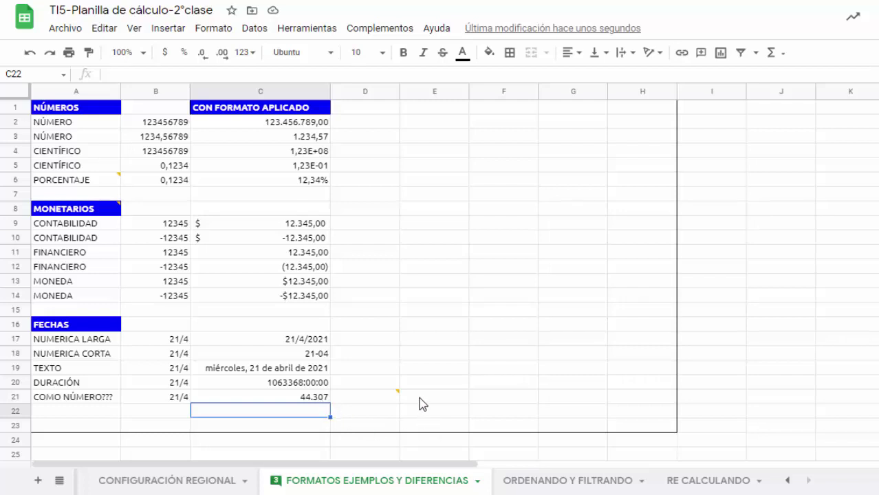
mouse_move(398, 398)
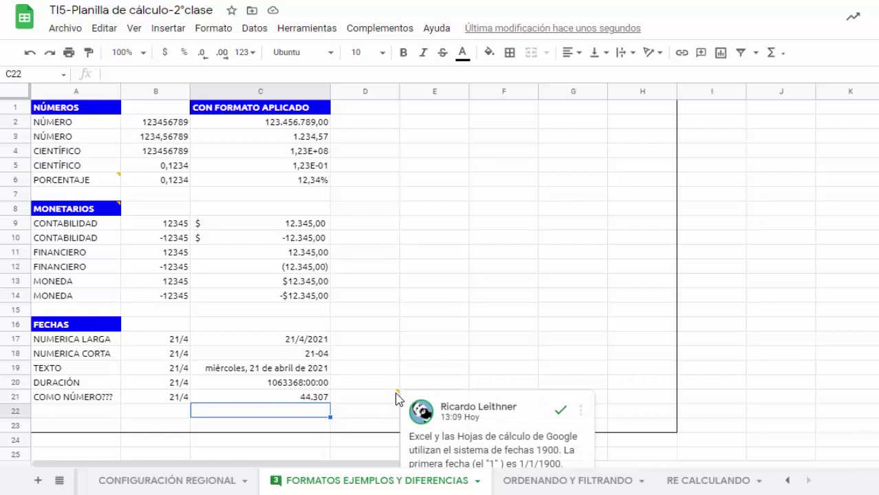
scroll(398, 399, "down", 1)
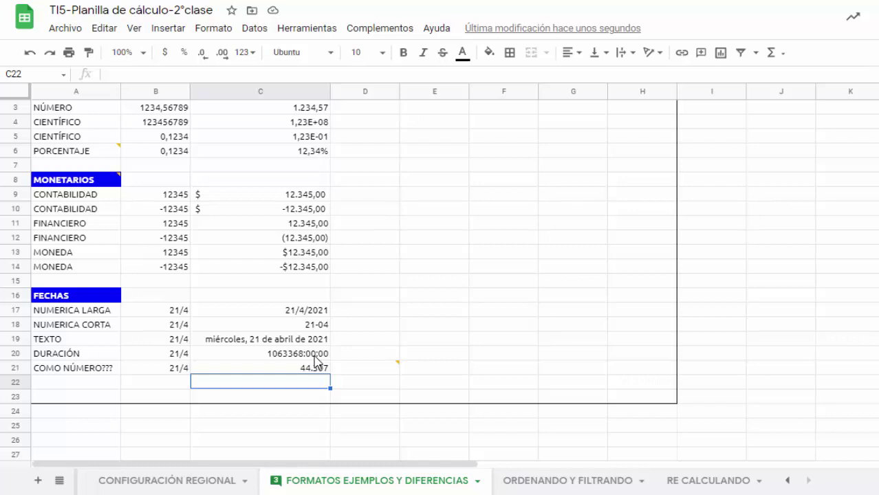
Enter the formula =C20/24 in cell D20 to convert the duration's hours into days
left_click(344, 356)
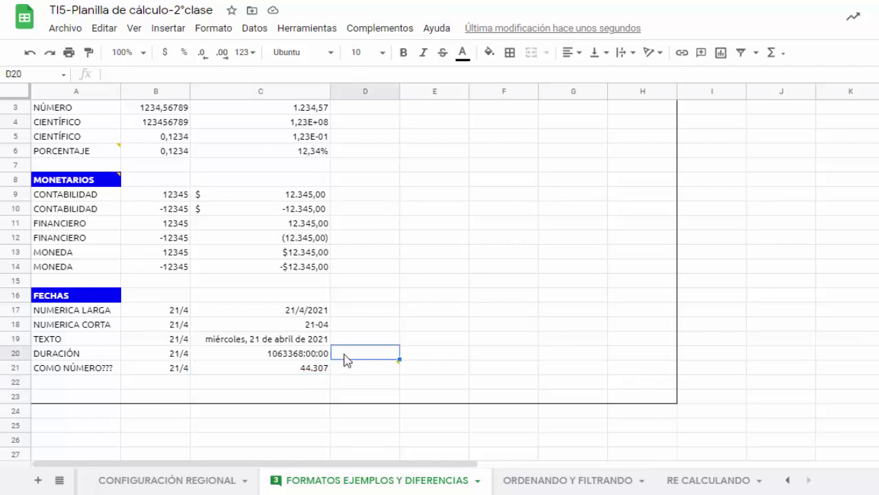
type("=")
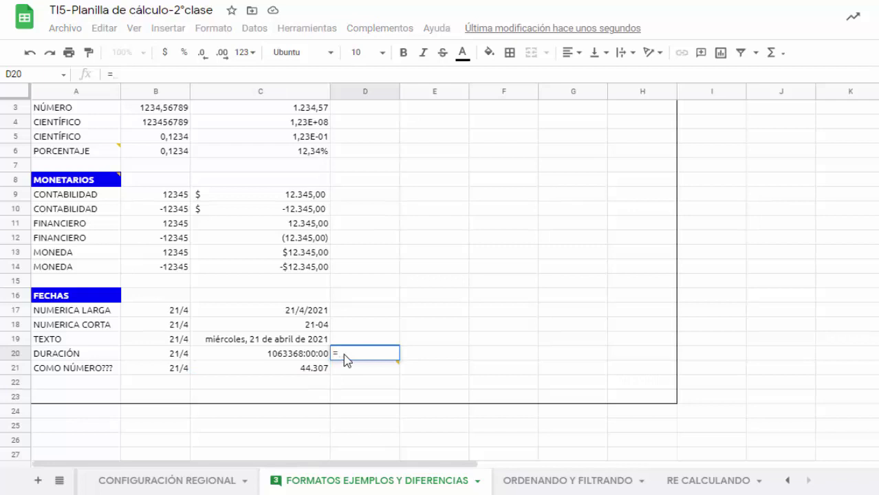
left_click(314, 354)
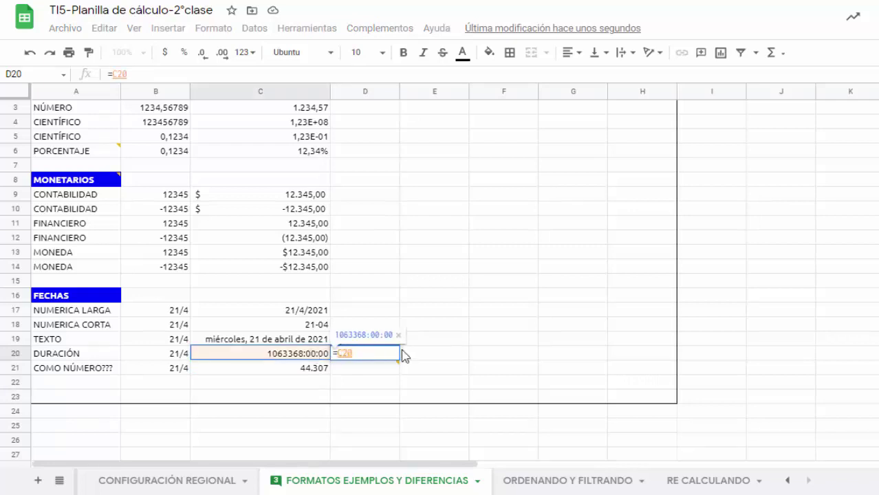
type("/")
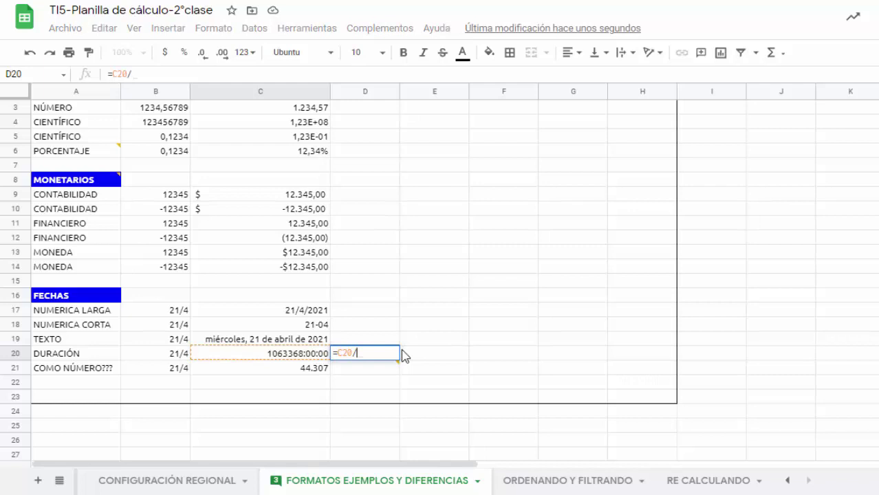
type("24")
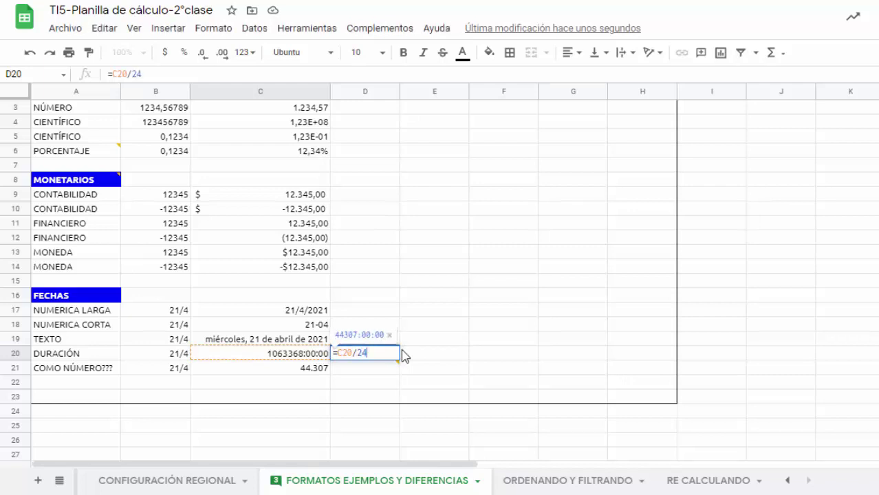
key("Return")
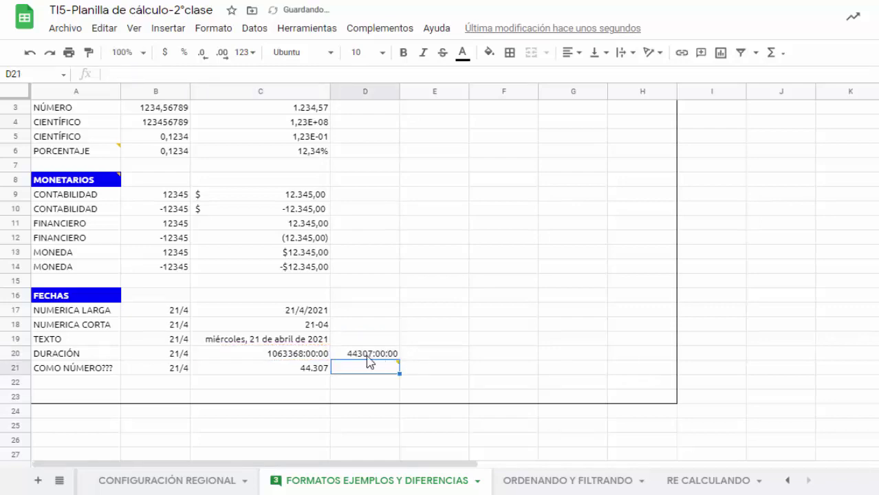
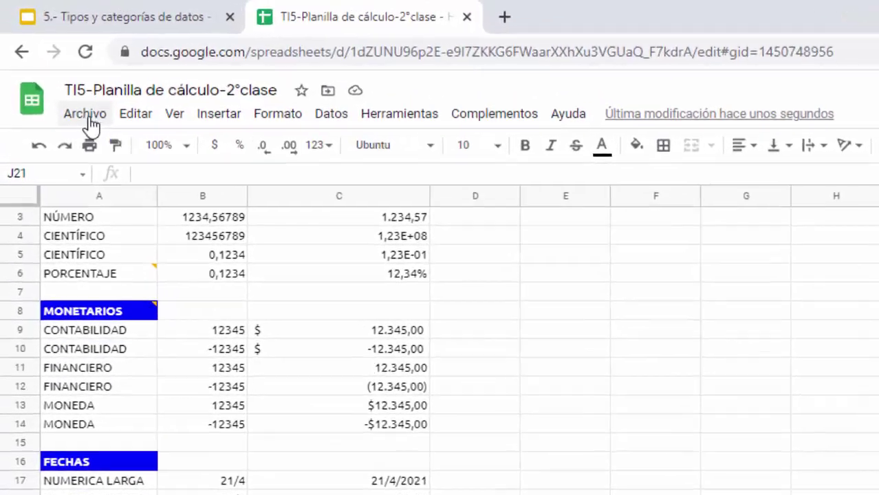
Open the spreadsheet settings (Configuración de la hoja de cálculo)
left_click(88, 117)
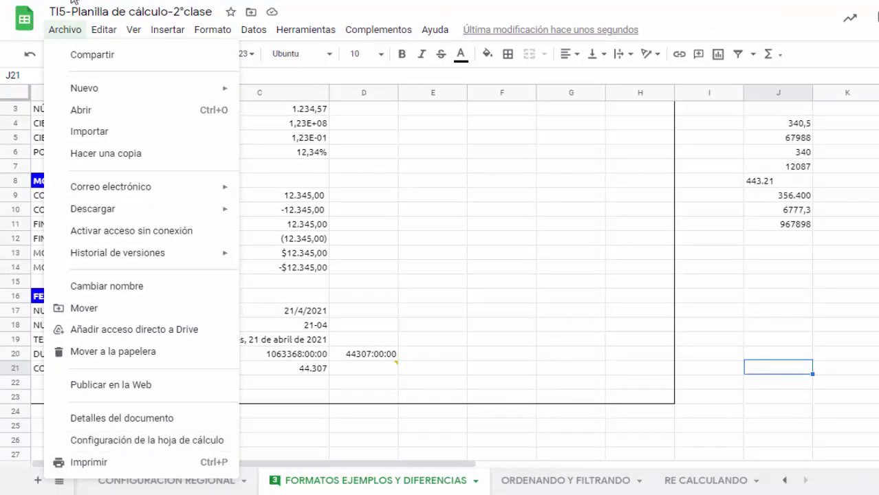
left_click(88, 445)
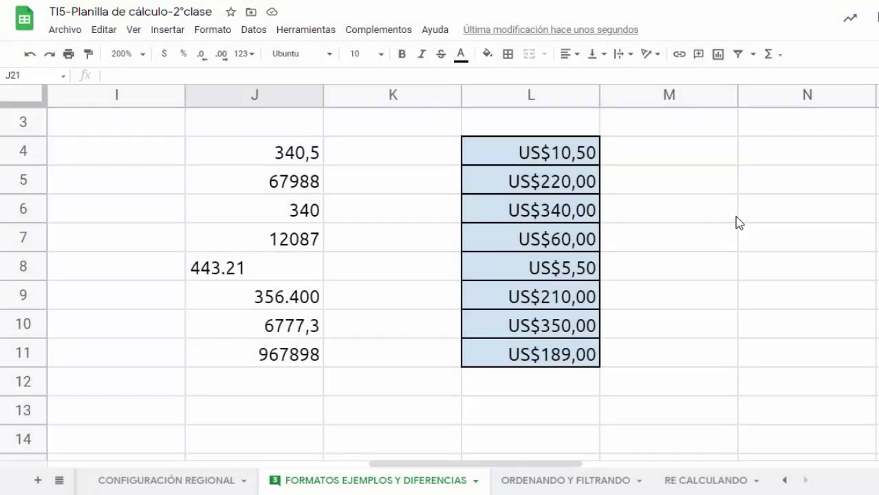
Check the stored contents of cells J4 through J11 one by one, and recheck cell J8
left_click(262, 154)
left_click(293, 184)
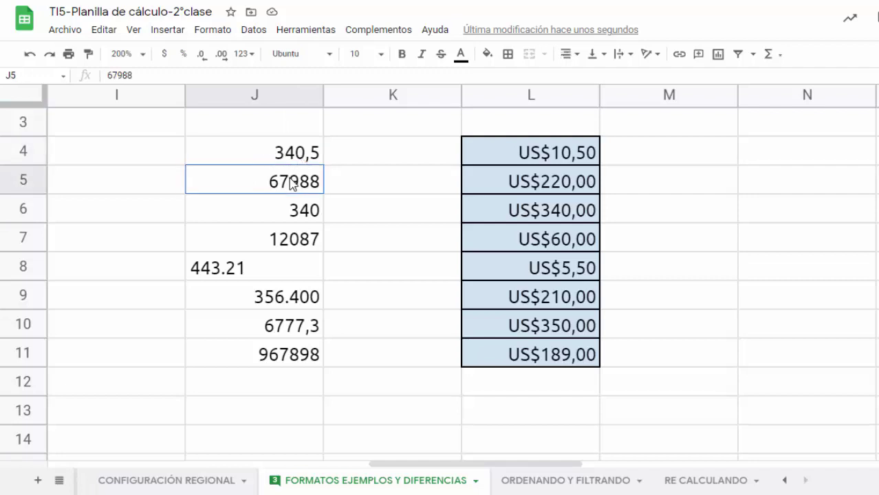
left_click(289, 218)
left_click(289, 238)
left_click(294, 268)
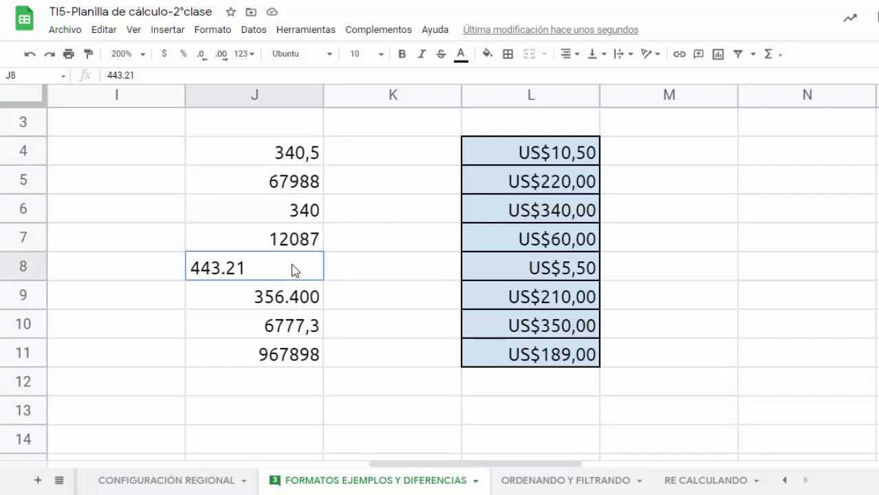
left_click(291, 307)
left_click(291, 330)
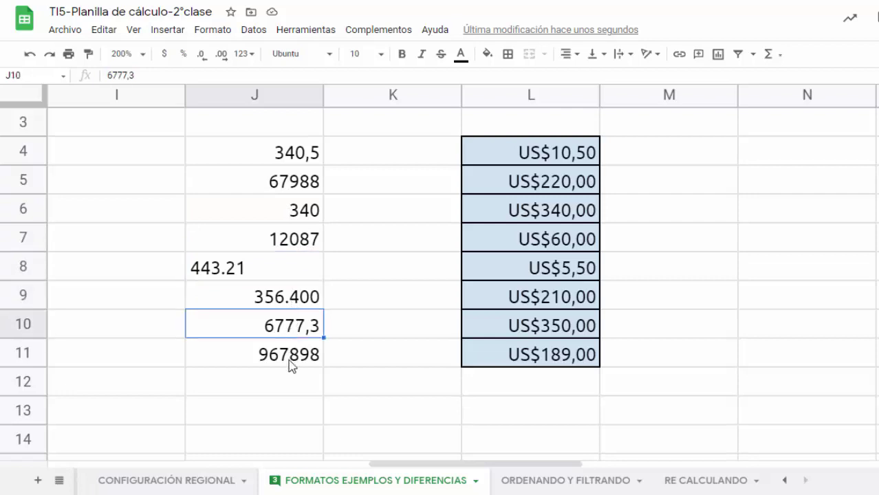
left_click(291, 364)
left_click(213, 278)
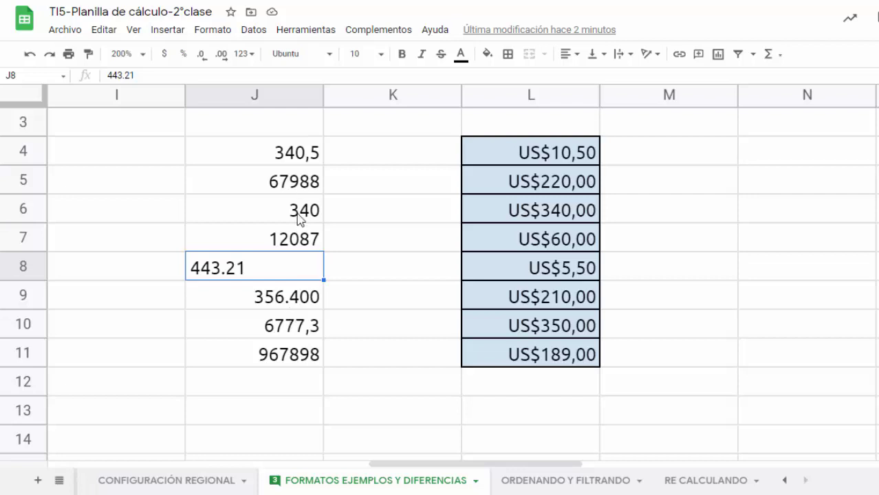
Build the addition formula =J4+J5+J6+J7+J9+J10+J11 in cell J12 by referencing each cell of the column
left_click(290, 383)
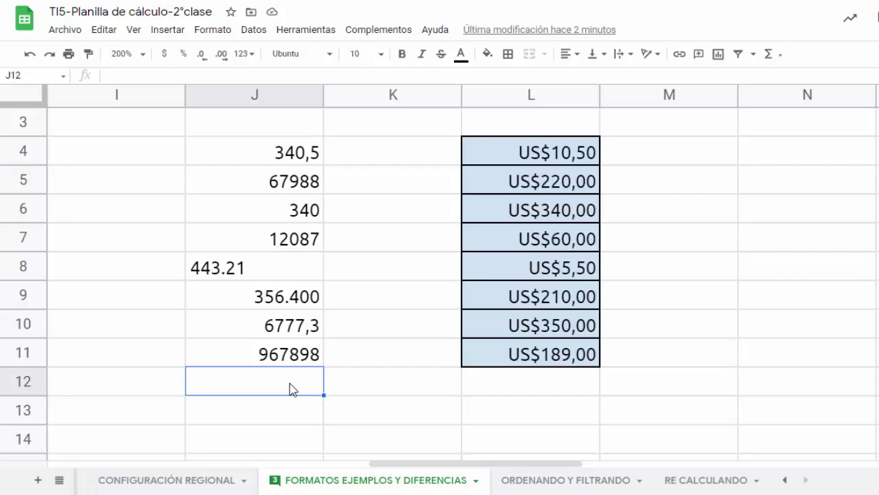
type("=")
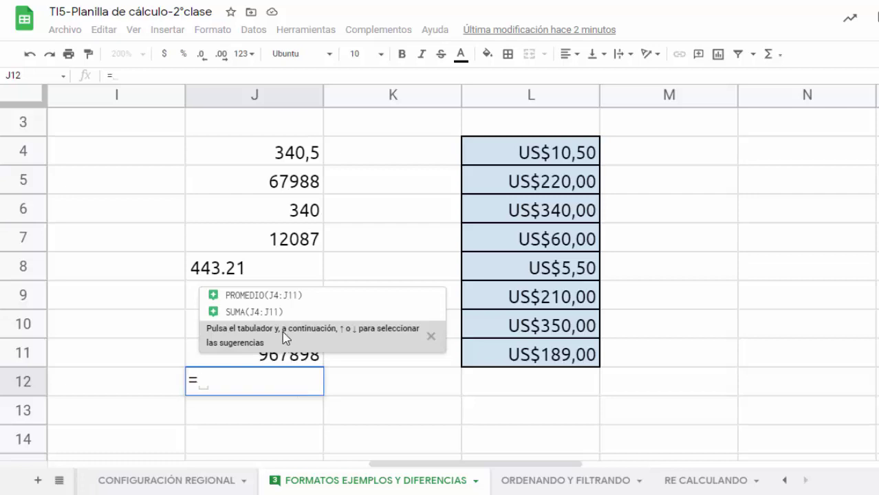
left_click(259, 162)
type("+")
left_click(261, 183)
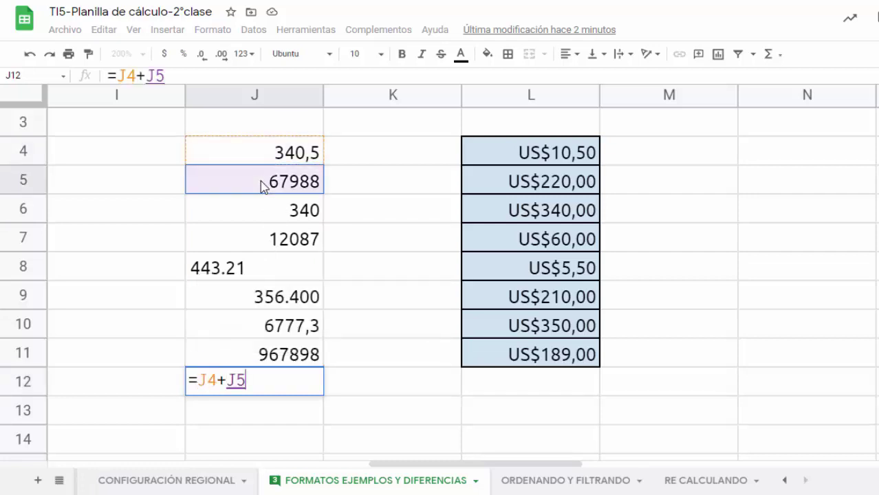
type("+")
left_click(267, 217)
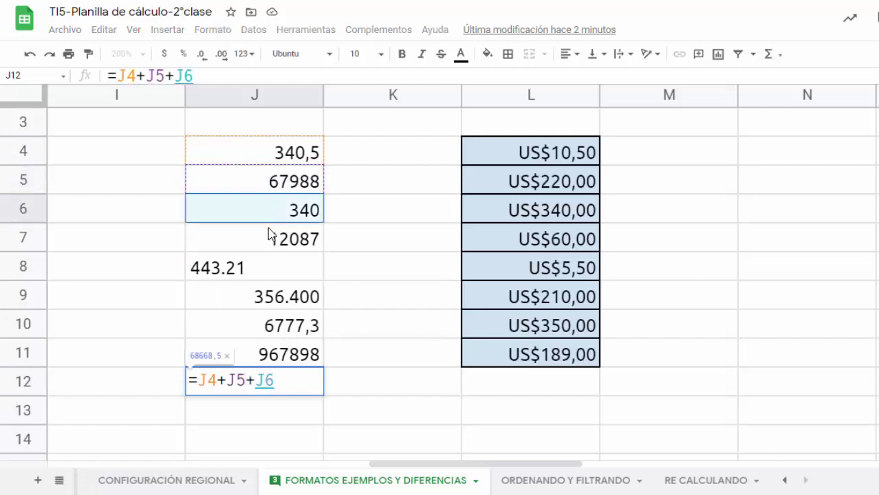
type("+")
left_click(274, 241)
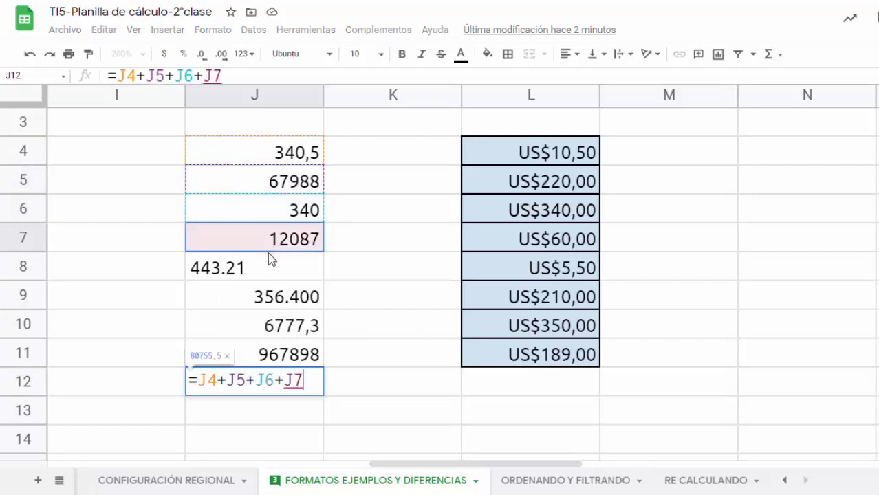
type("+")
left_click(253, 268)
left_click(255, 292)
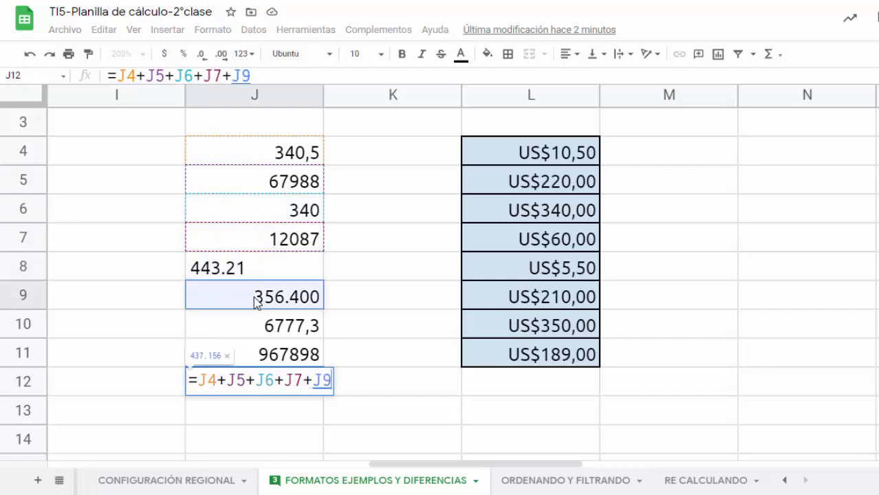
type("+")
left_click(254, 323)
type("+")
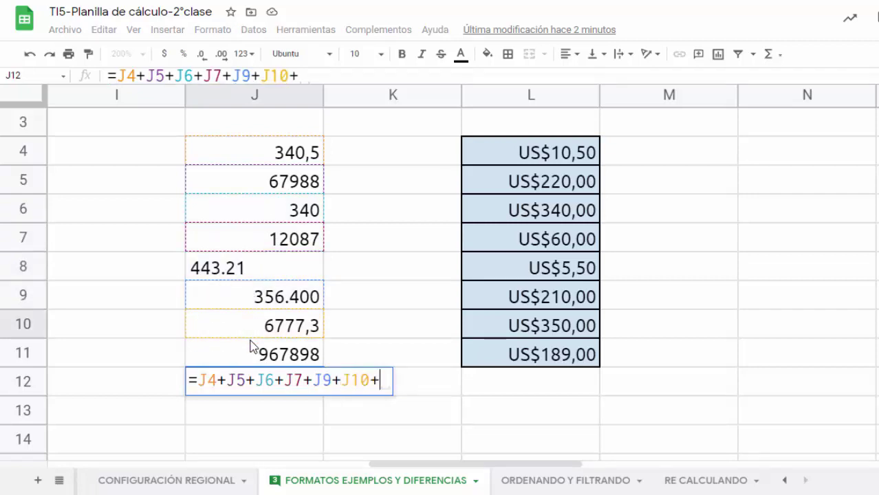
left_click(253, 352)
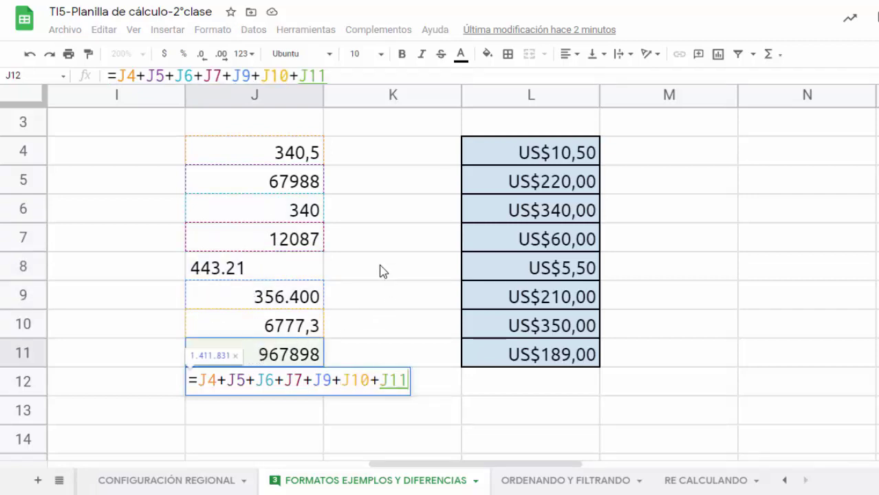
Insert the reference J8 between J7 and J9 in the J12 formula and enter it
left_click(319, 383)
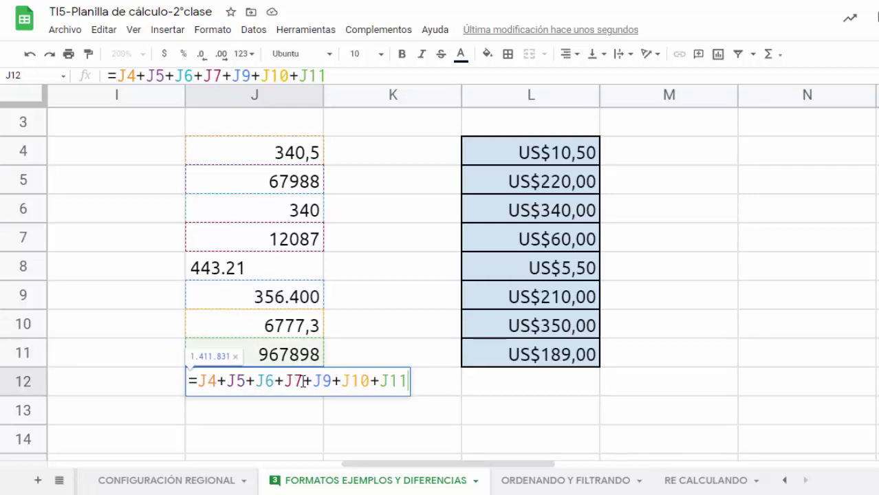
left_click(311, 382)
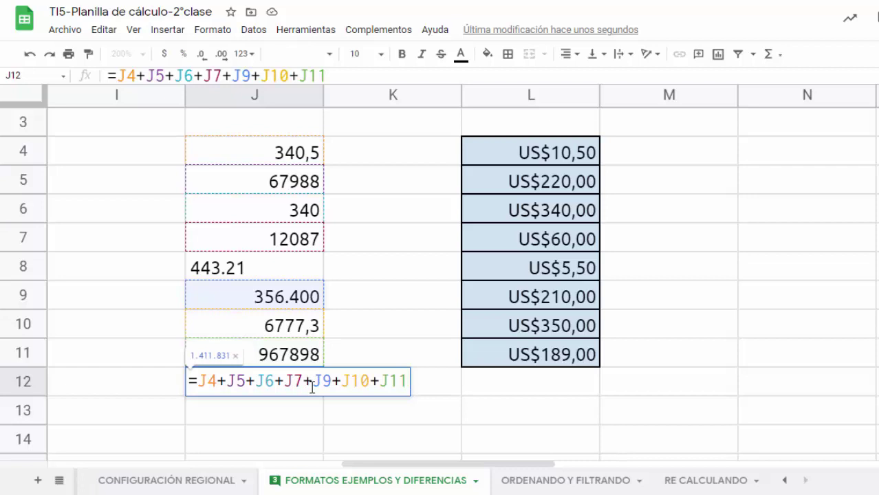
type("j8")
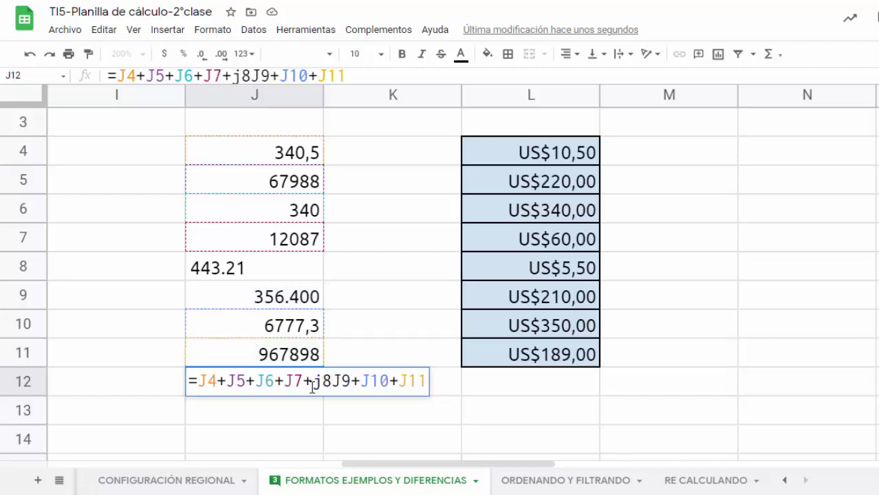
type("+")
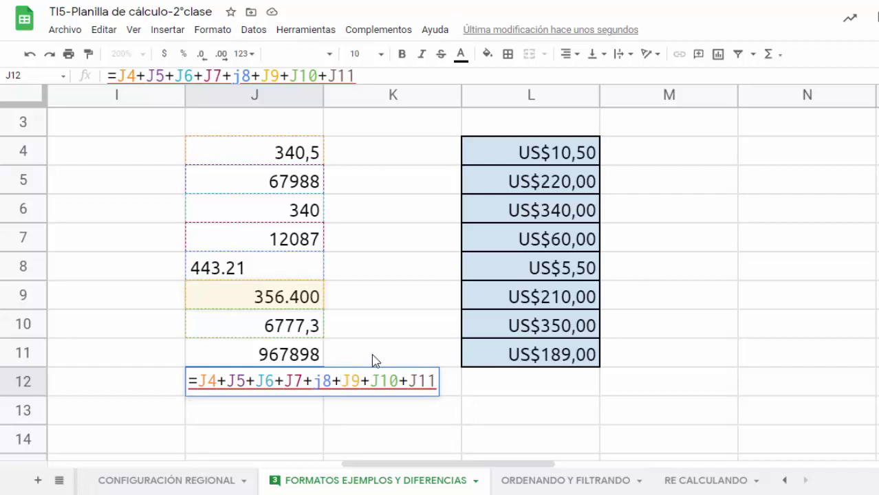
key("Return")
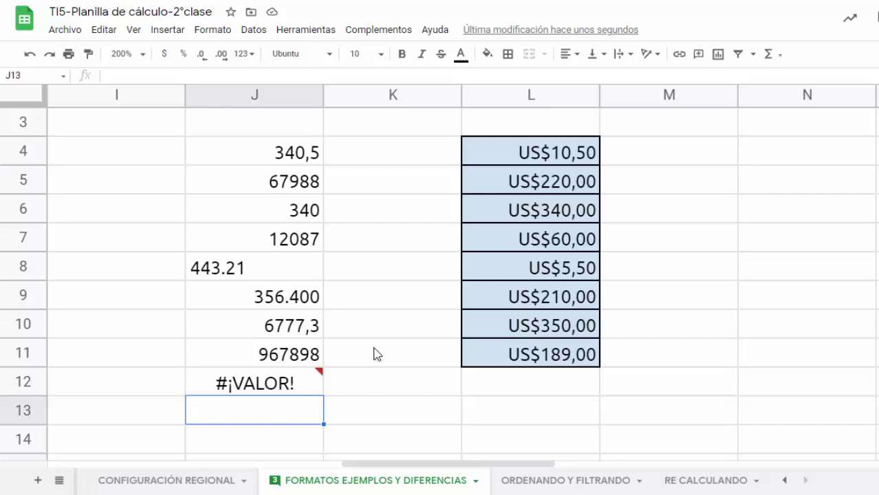
Read the error note on cell J12 and correct the value in J8 to 443,21 with a decimal comma
mouse_move(280, 386)
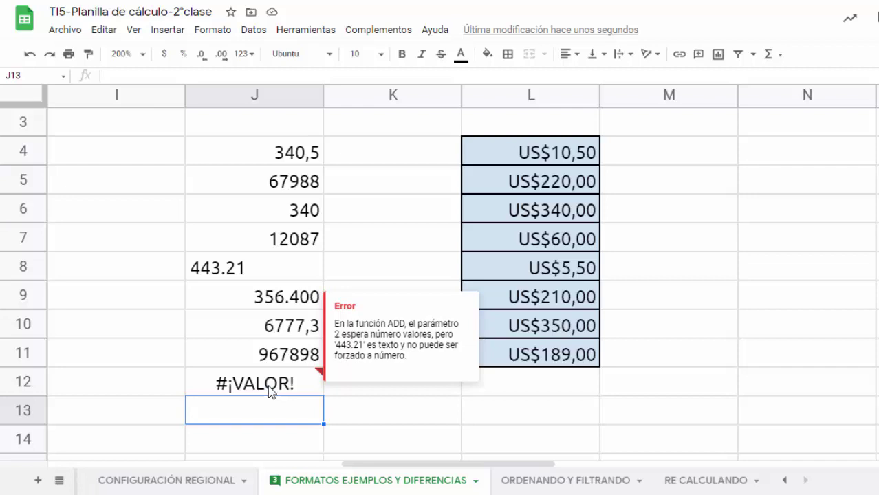
left_click(227, 278)
double_click(224, 271)
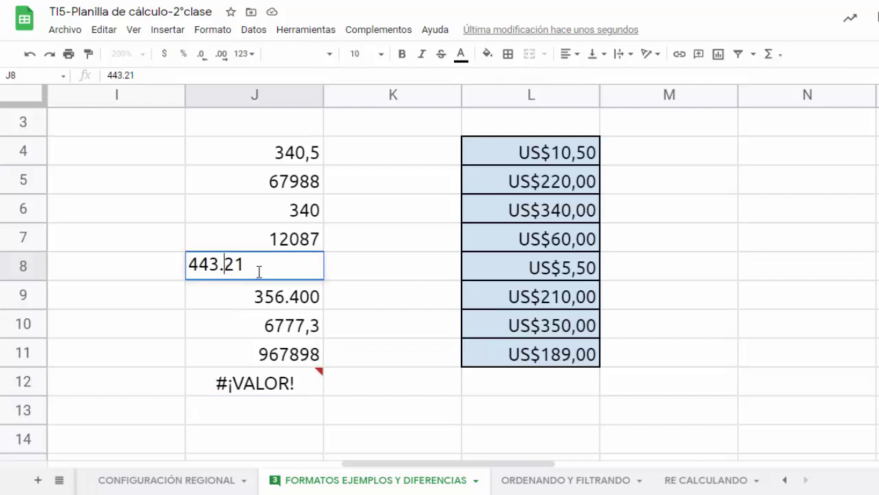
key("BackSpace")
type(",")
key("Return")
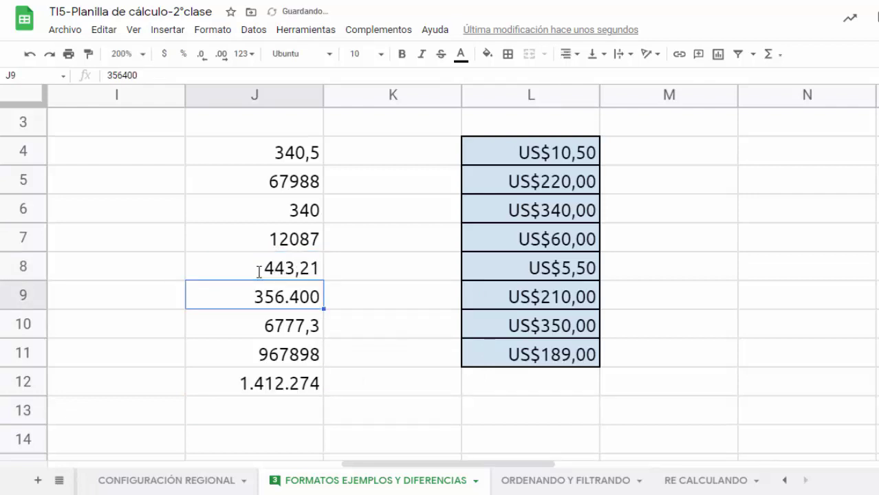
Apply an outer border to the total in cell J12
left_click(274, 385)
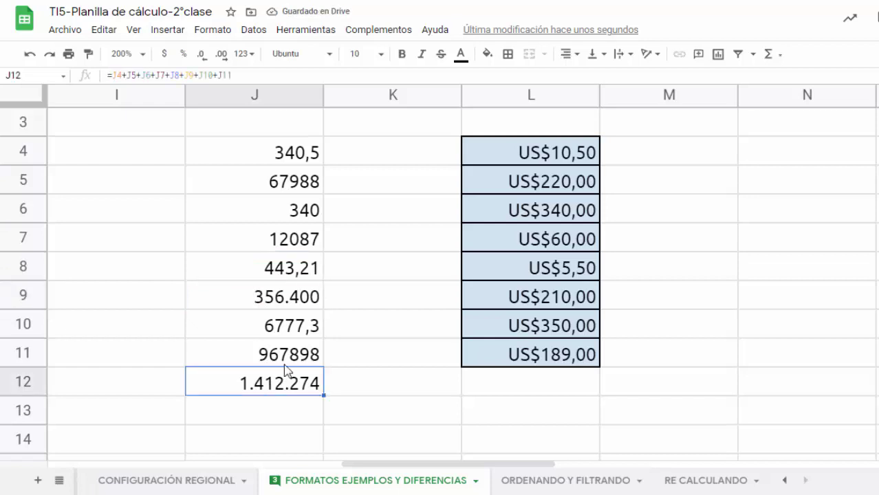
left_click(508, 54)
left_click(586, 79)
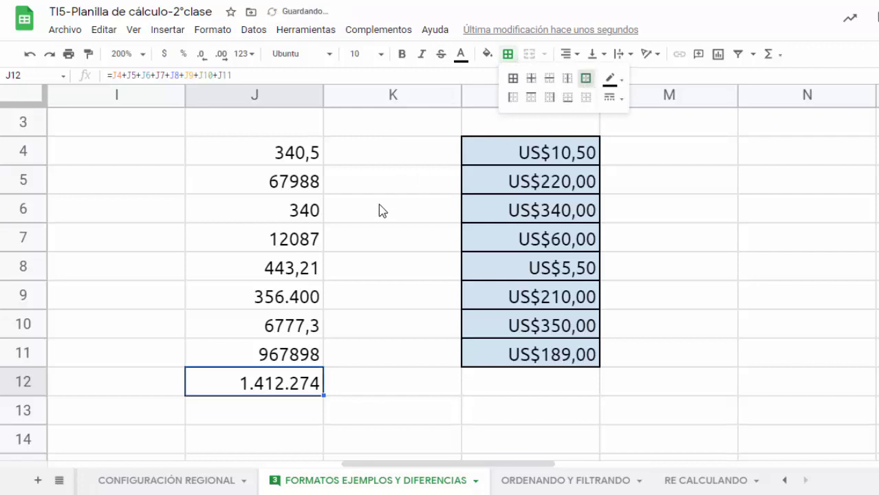
left_click(381, 207)
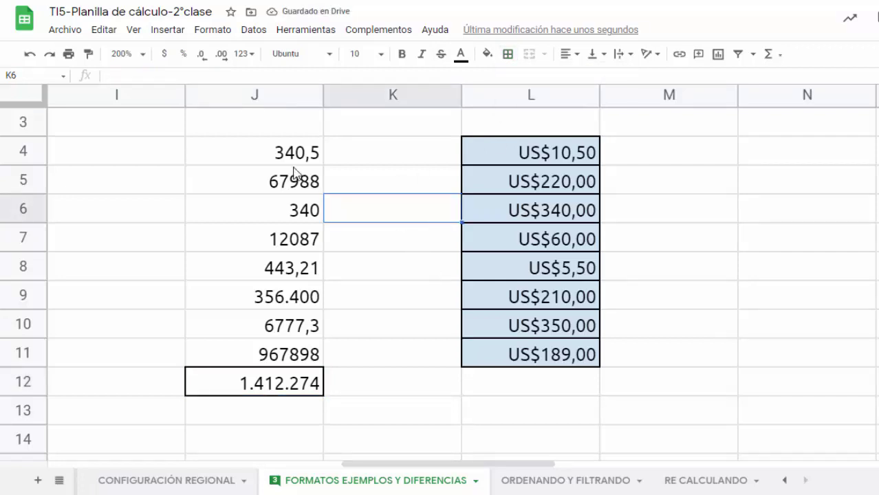
Examine the quick summary calculations (sum, average, minimum, maximum, counts) for the range J4:J11
left_click_drag(262, 158, 262, 365)
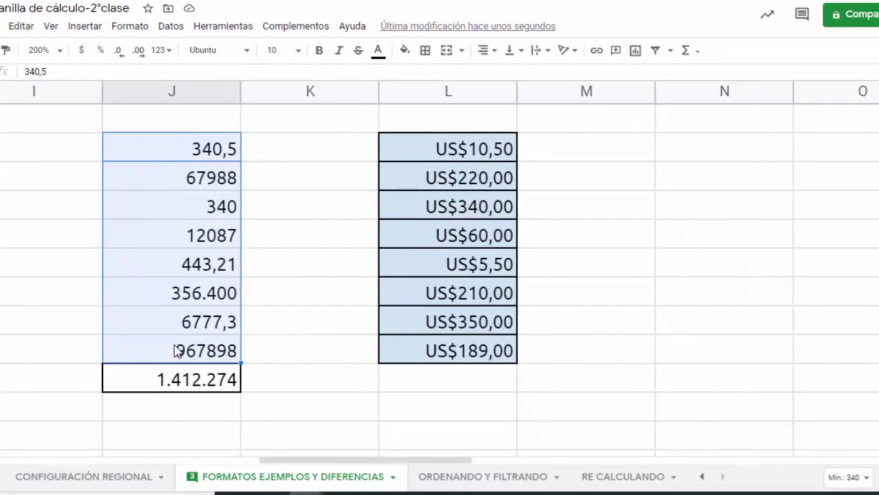
left_click(818, 468)
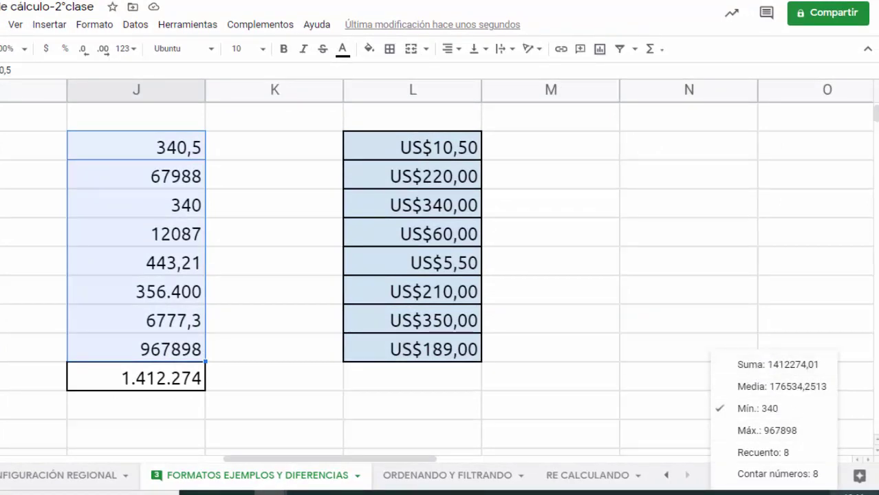
left_click(691, 431)
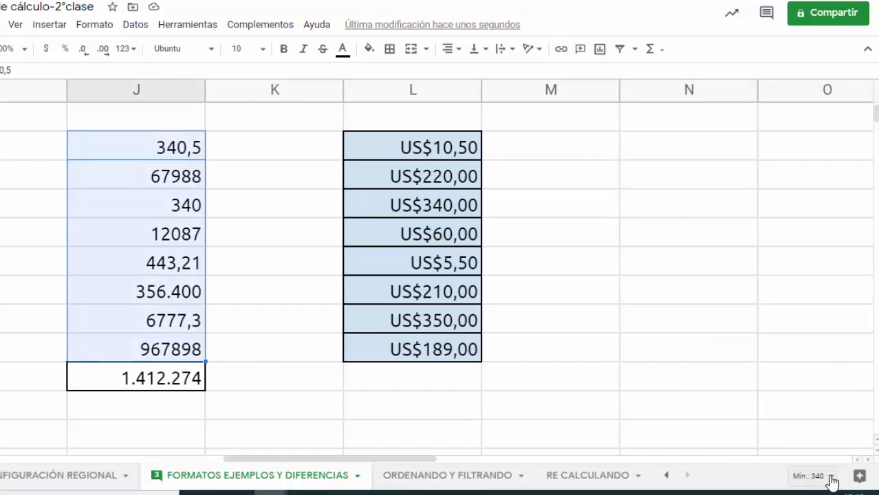
left_click(819, 476)
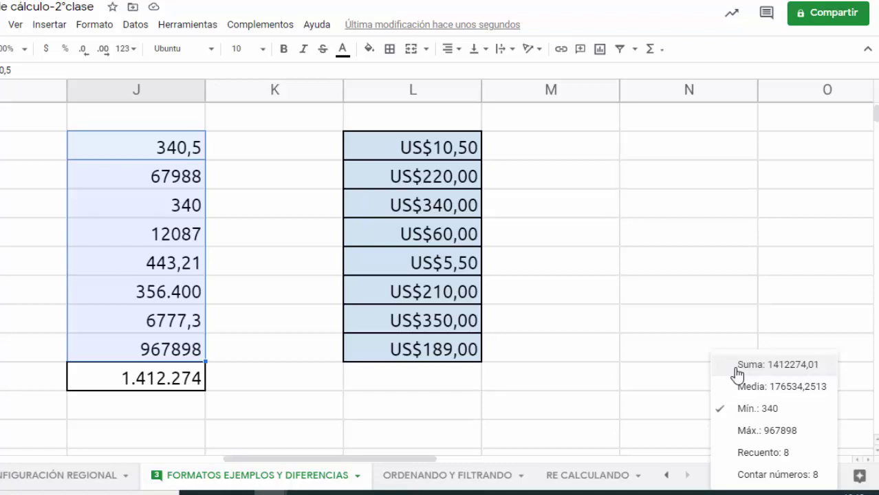
left_click(620, 270)
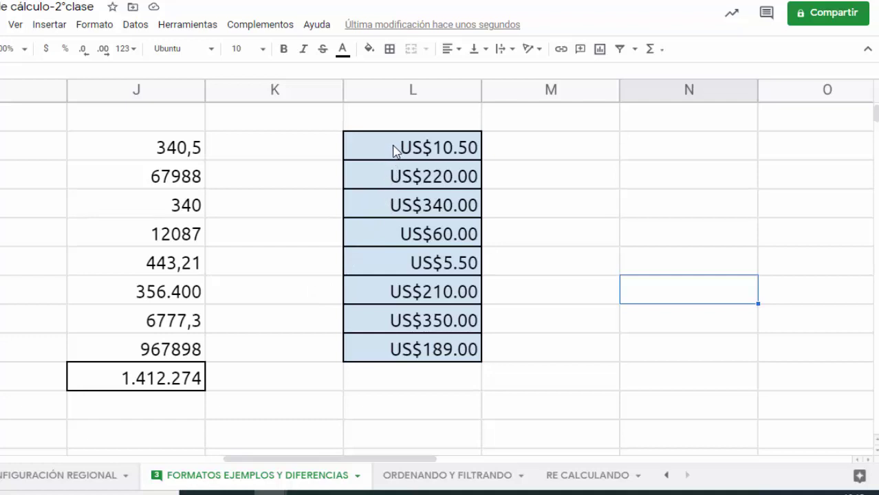
Enter the formula =suma(L4:L11) in cell L12 to total the US dollar amounts, and recheck the summed range
left_click_drag(393, 151, 407, 364)
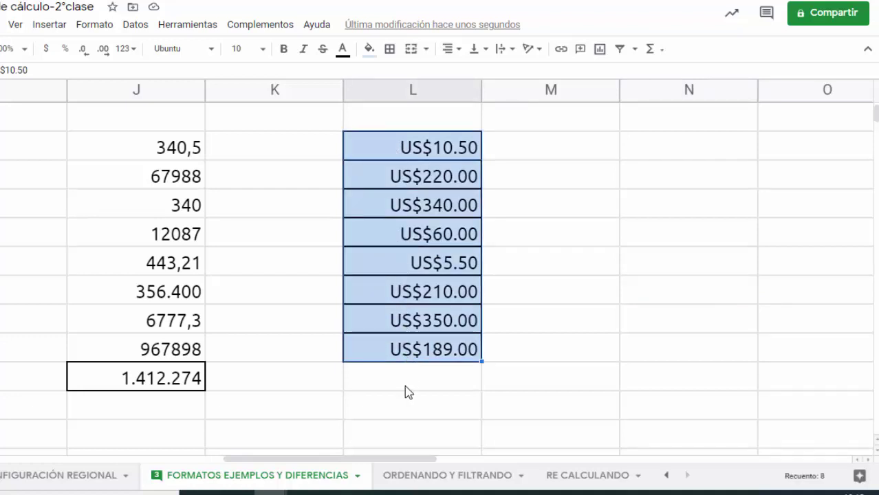
left_click(404, 383)
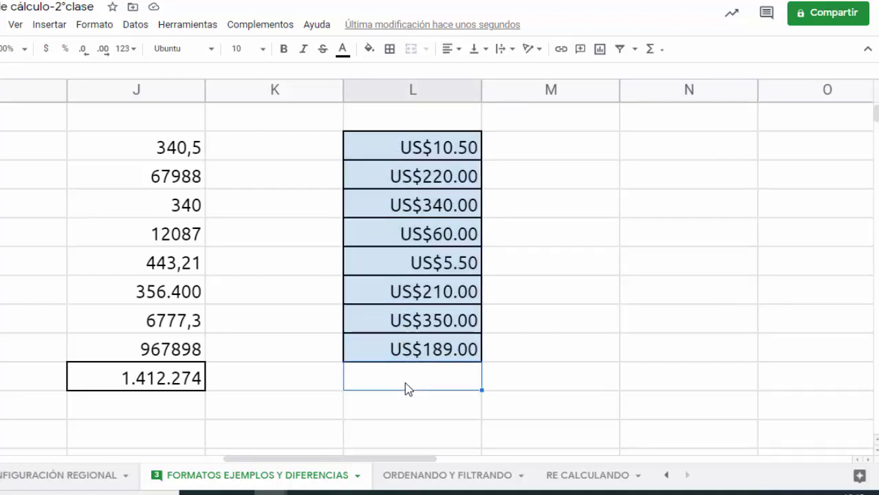
type("=")
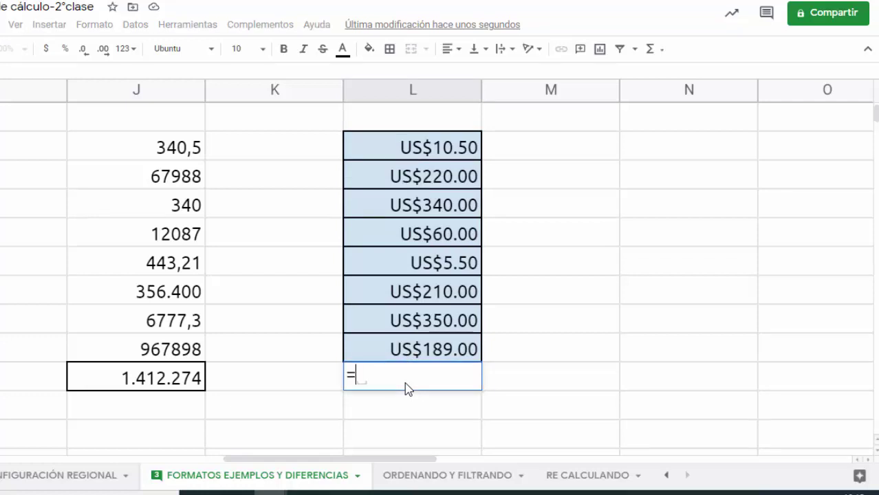
type("sum")
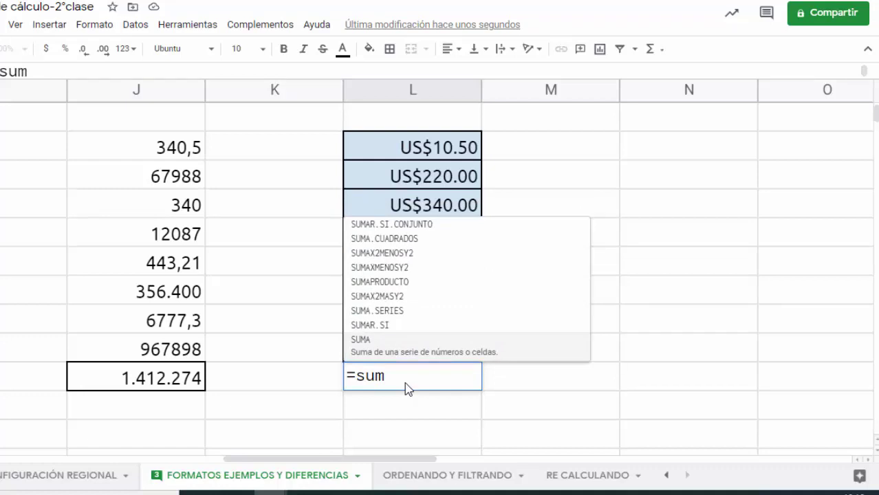
type("a")
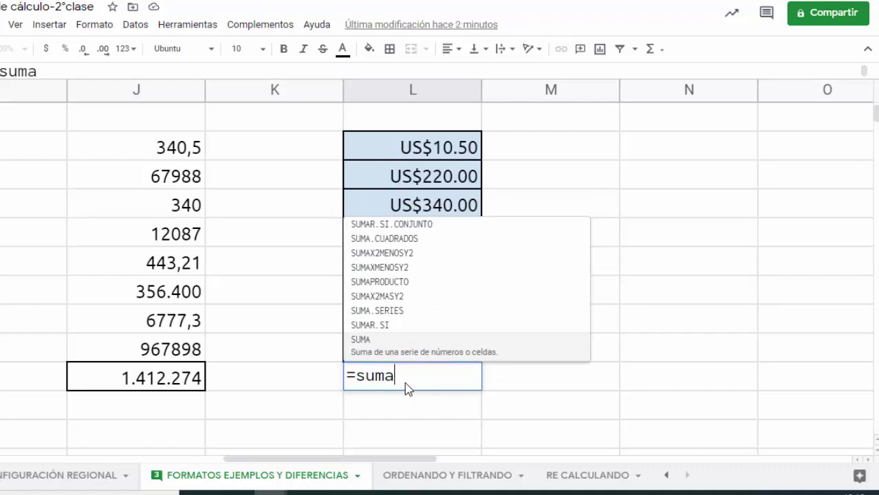
type("(")
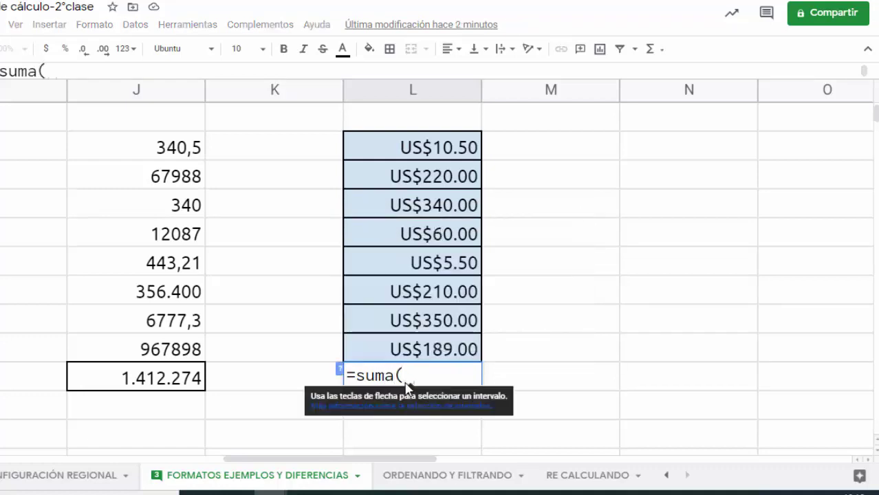
left_click_drag(406, 148, 409, 354)
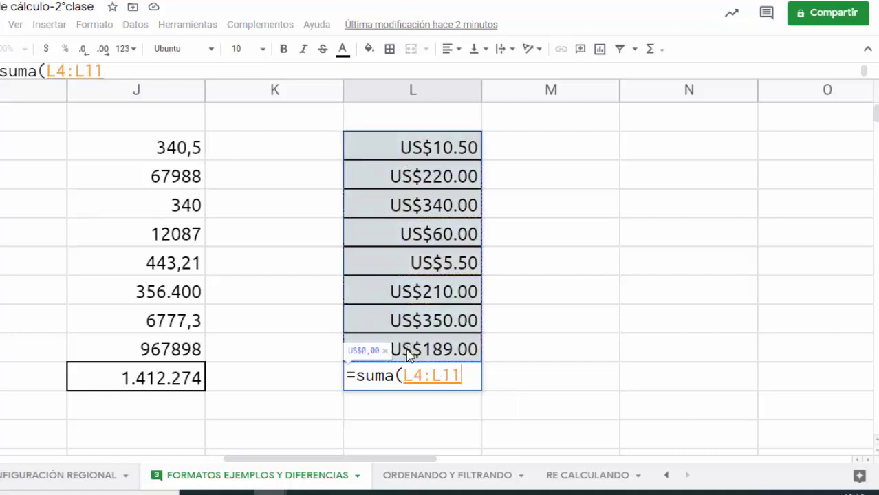
type(")")
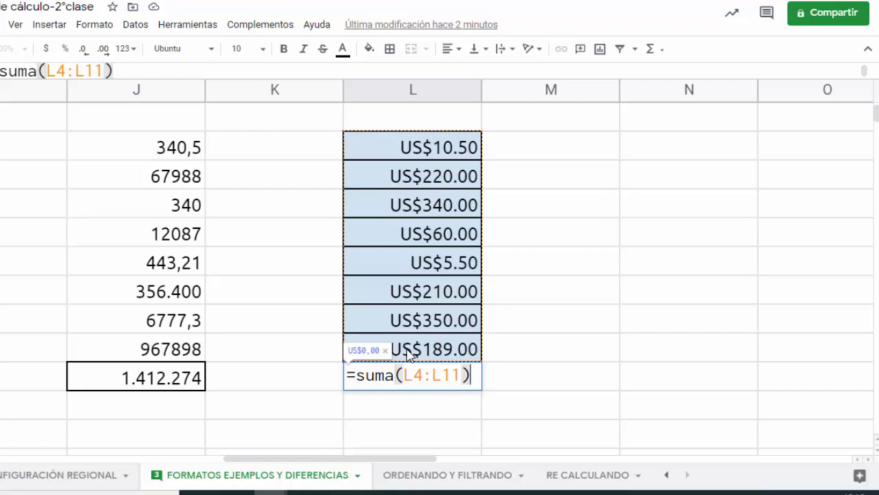
key("Return")
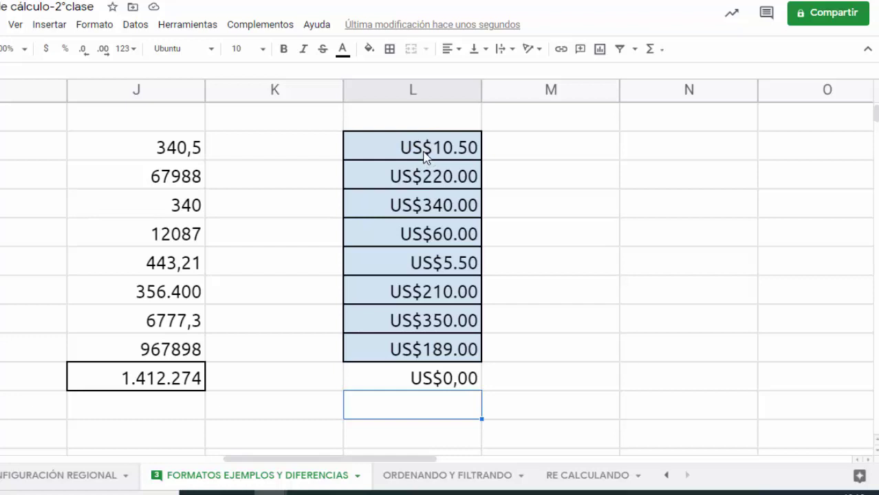
left_click_drag(424, 157, 450, 359)
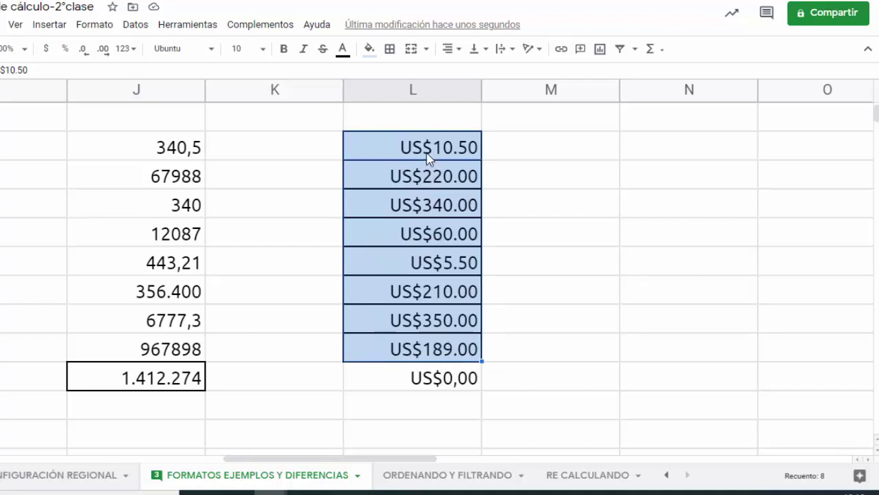
left_click(432, 391)
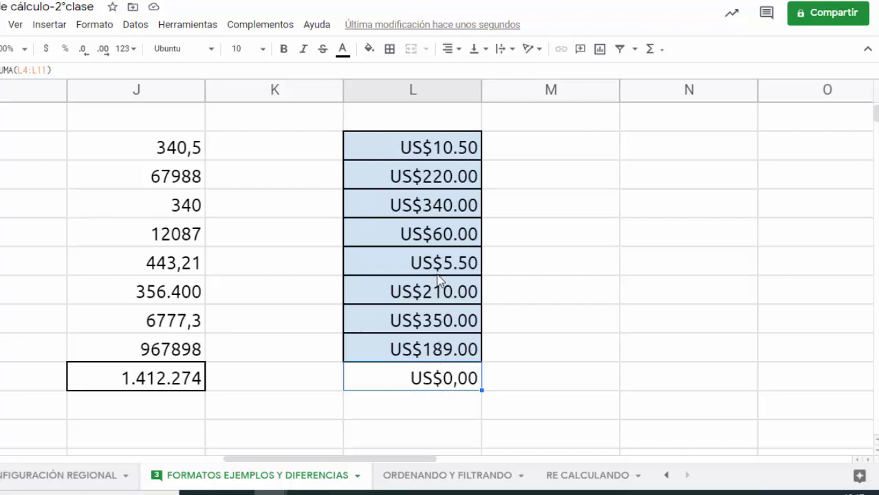
Set up a find and replace on the dollar amounts in L4:L11 that searches for a point and substitutes a comma
left_click_drag(434, 147, 444, 359)
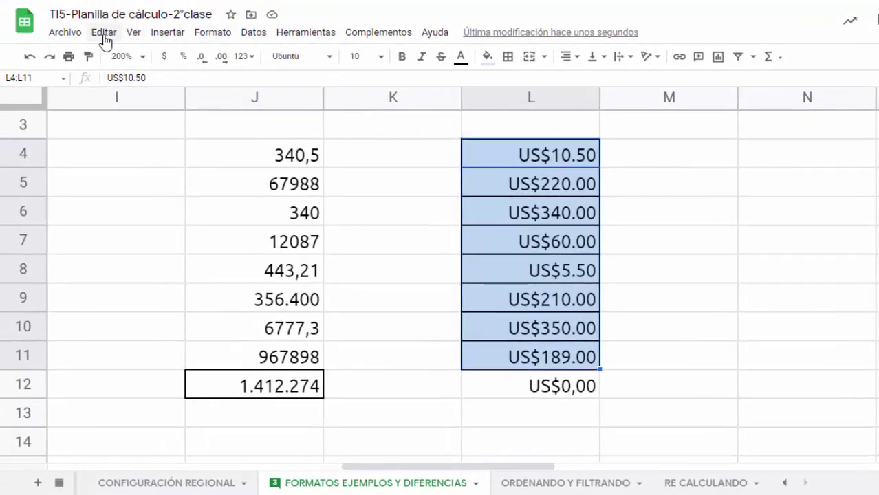
left_click(104, 35)
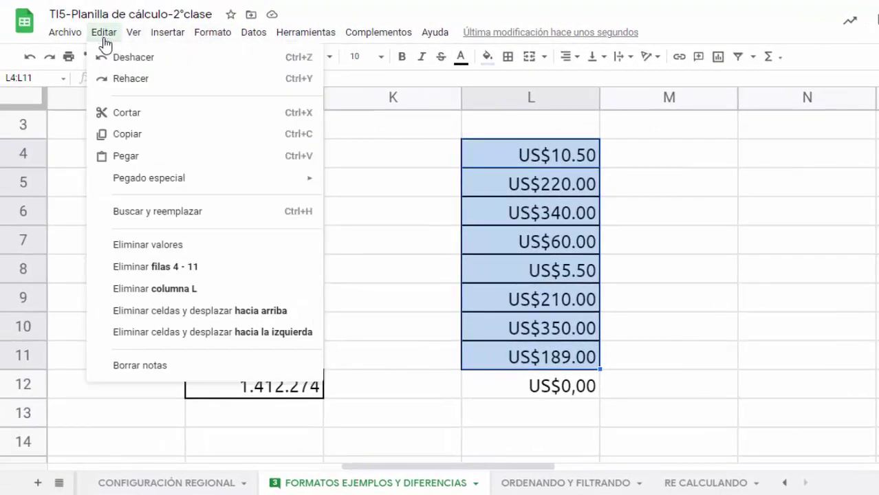
left_click(297, 211)
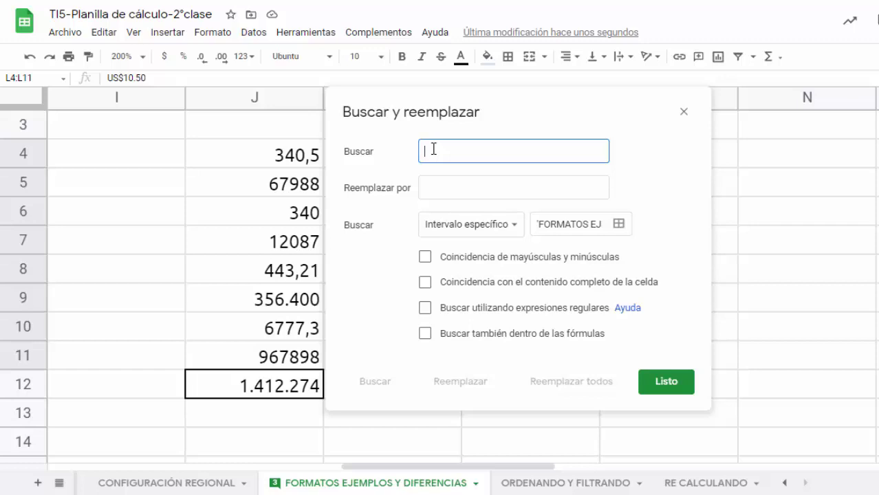
type(".")
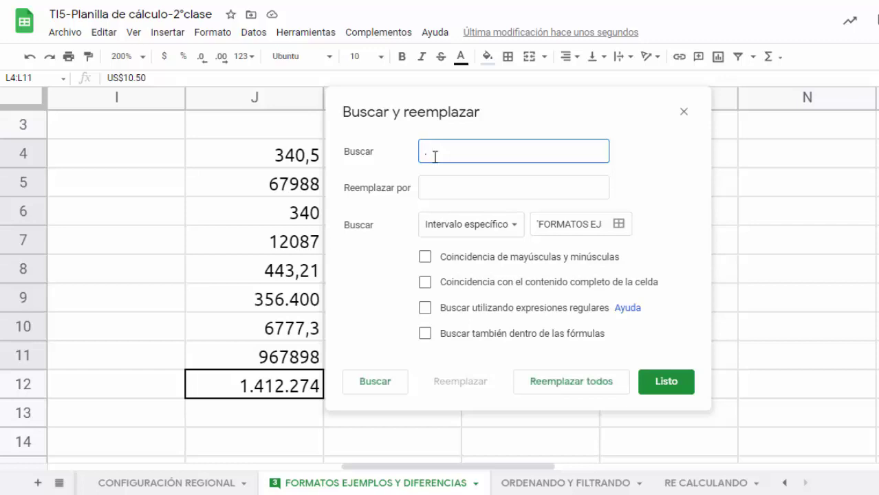
left_click(436, 190)
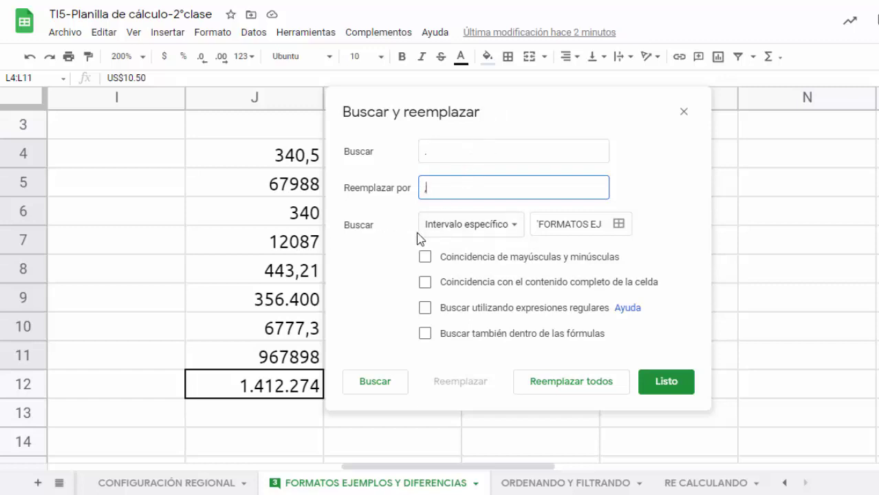
Limit the replacement to the specific range L4:L11 and replace every point with a comma
left_click(516, 232)
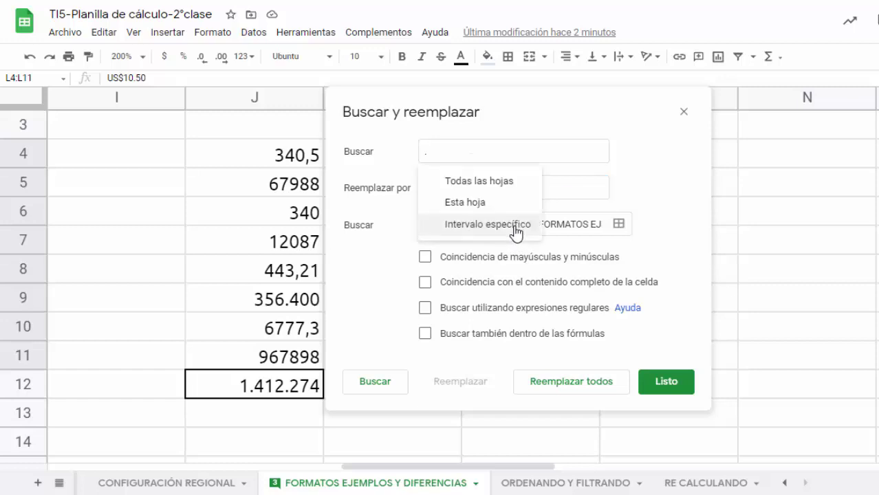
left_click(516, 229)
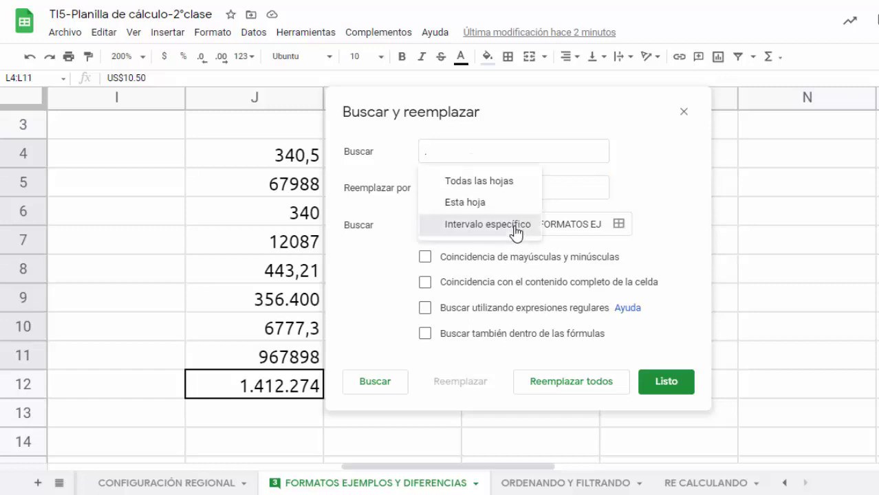
left_click(615, 231)
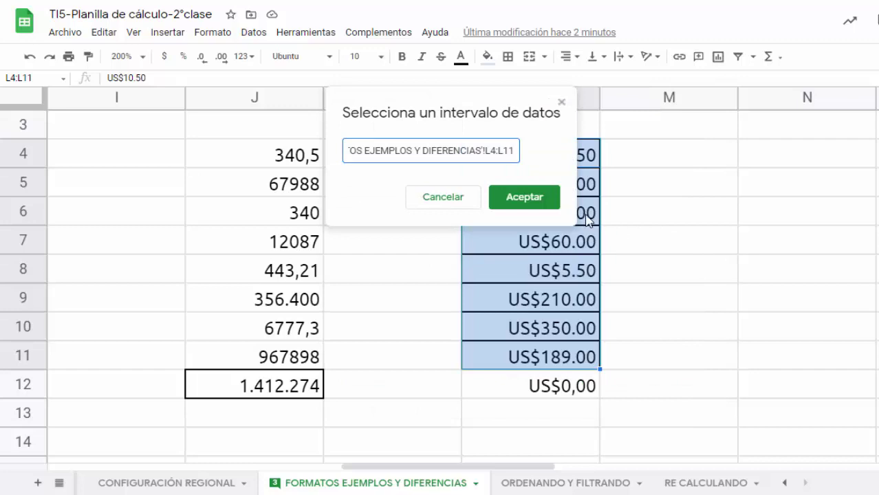
left_click_drag(432, 103, 313, 124)
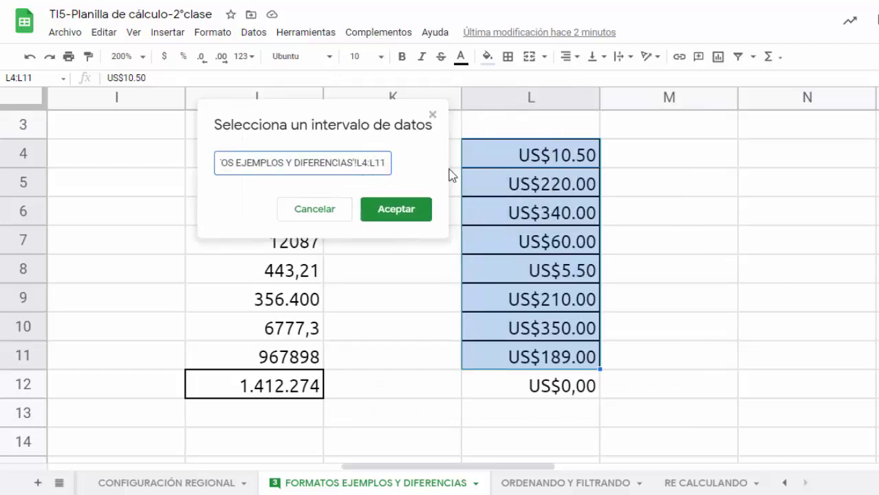
left_click(387, 216)
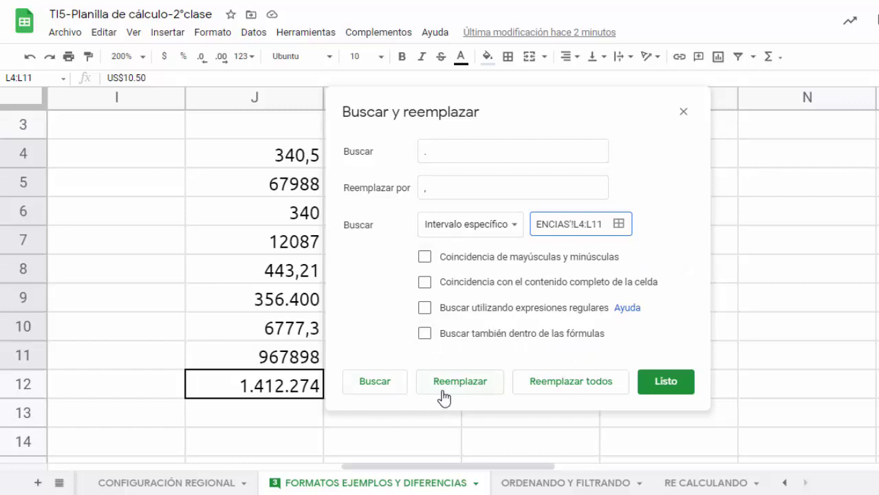
left_click(549, 382)
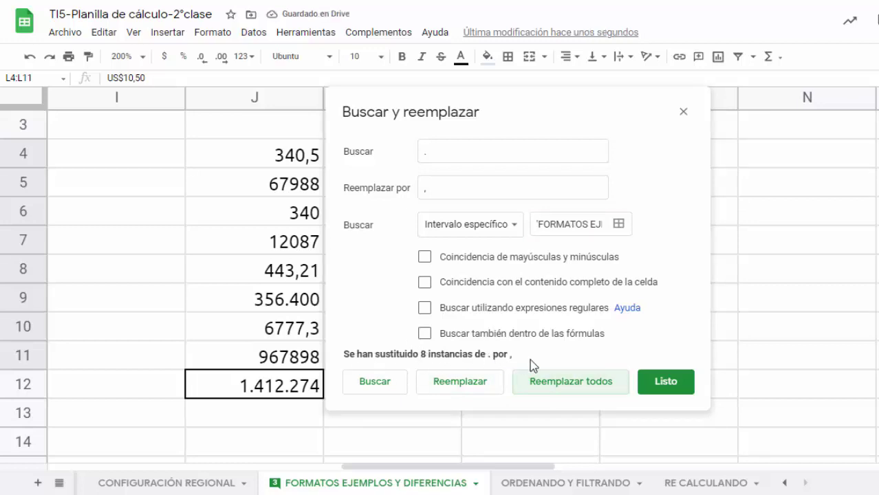
left_click(658, 386)
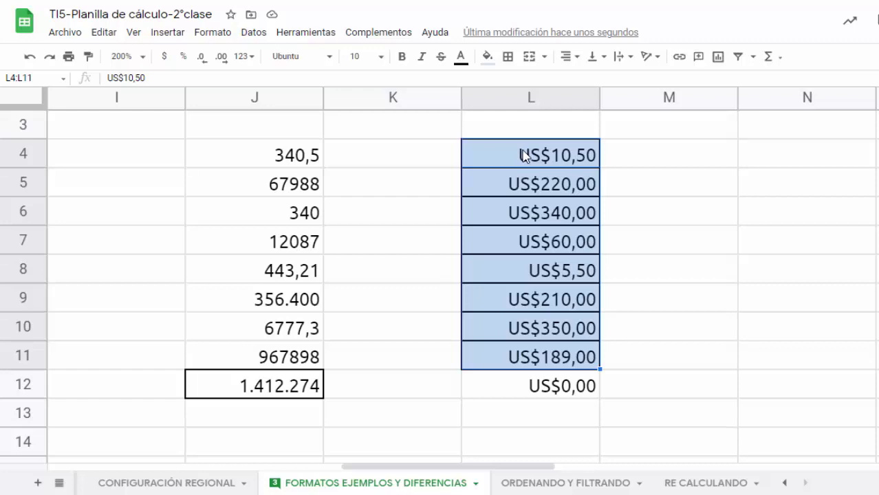
Remove the US$ text from all amounts in L4:L11 by replacing it with nothing
left_click(106, 33)
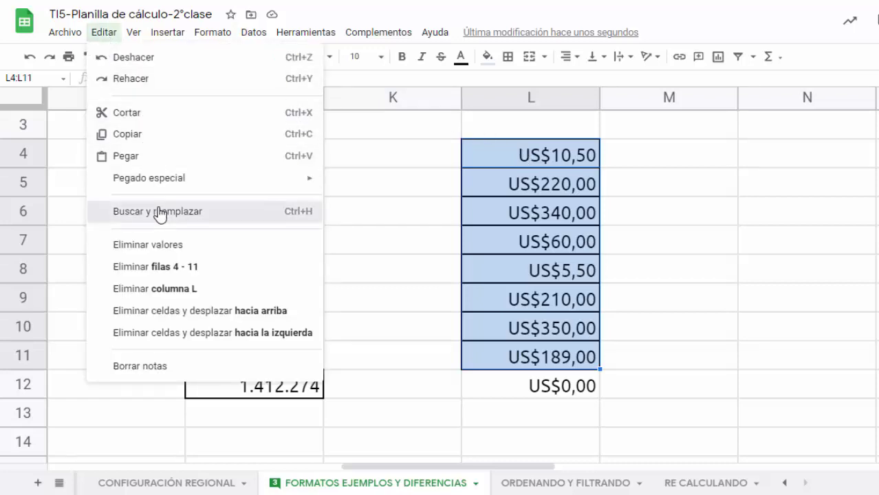
left_click(214, 214)
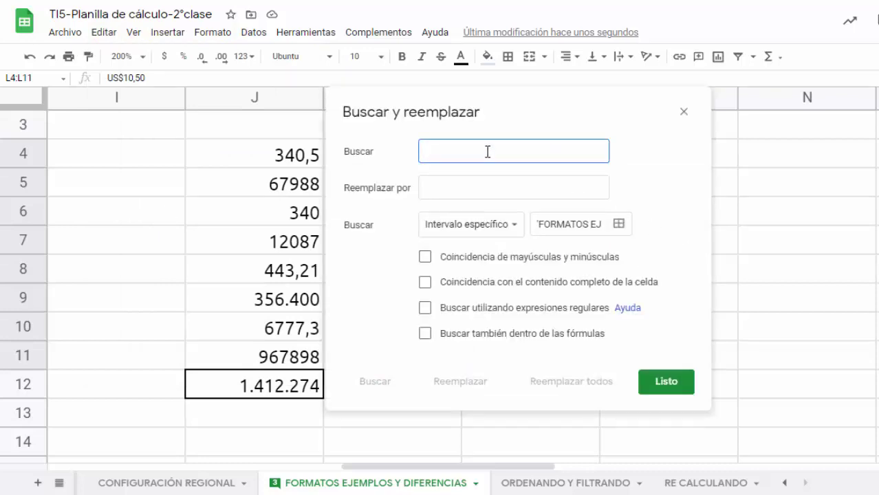
type("us")
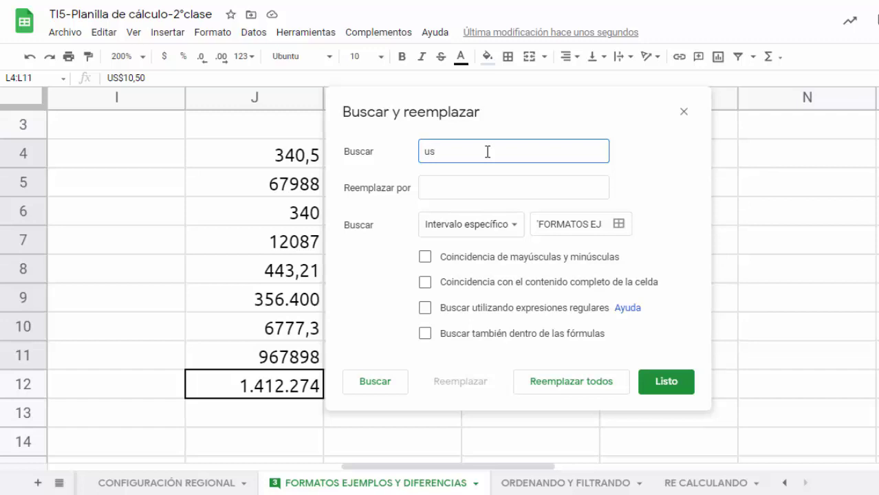
key("BackSpace")
key("BackSpace")
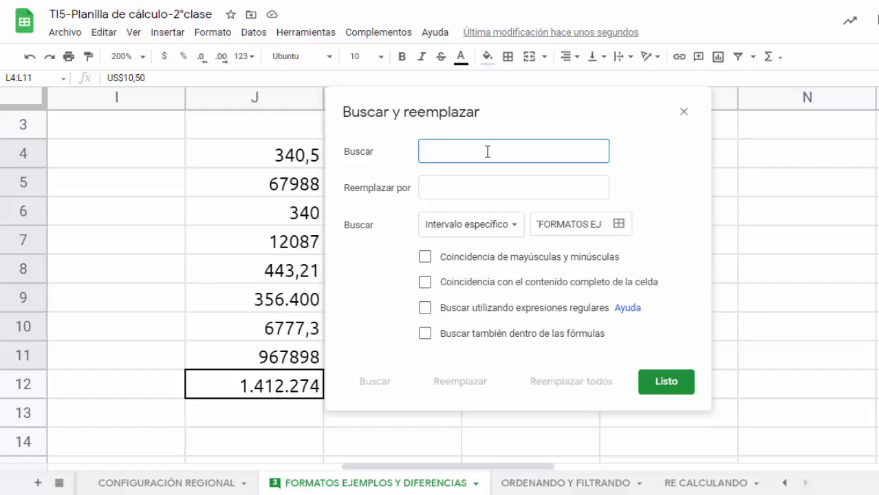
type("US$")
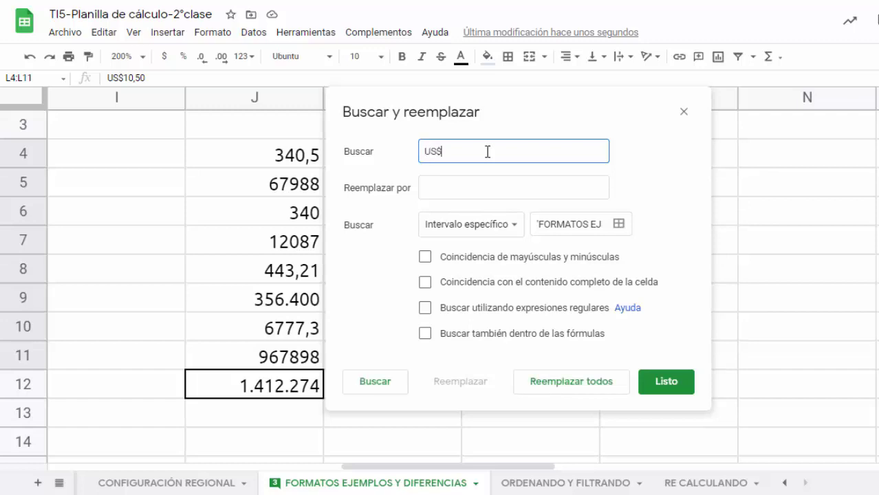
left_click(472, 188)
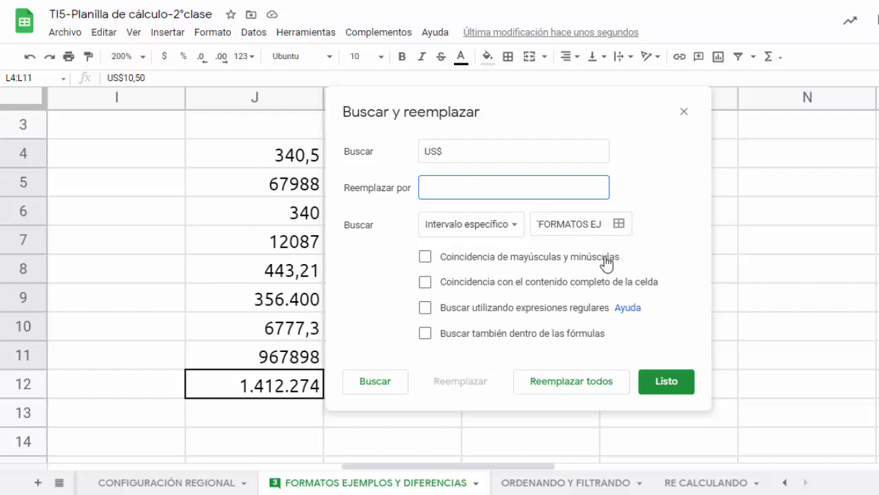
left_click(592, 386)
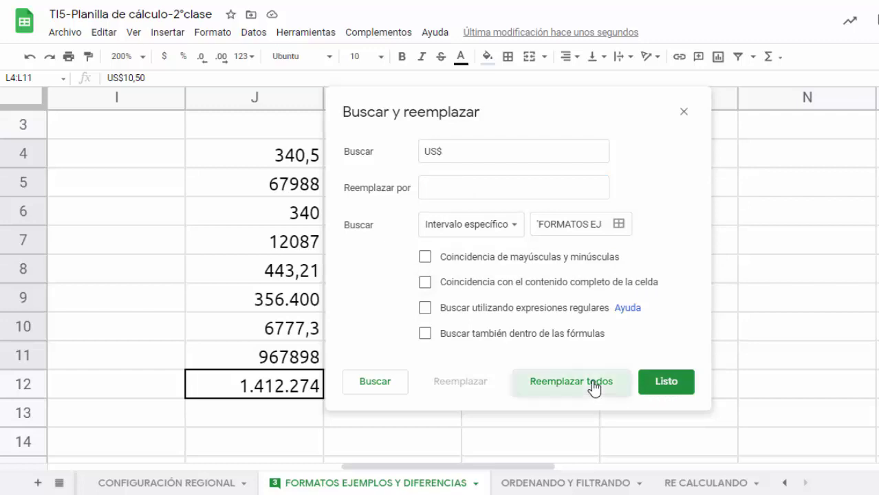
left_click(659, 383)
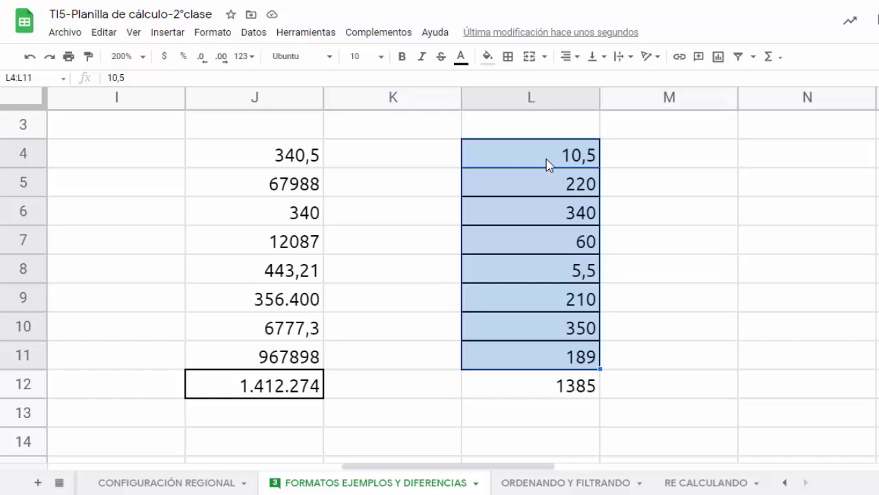
Apply the custom currency format US$1.000,00 to the amounts and total in L4:L12
left_click_drag(547, 163, 543, 390)
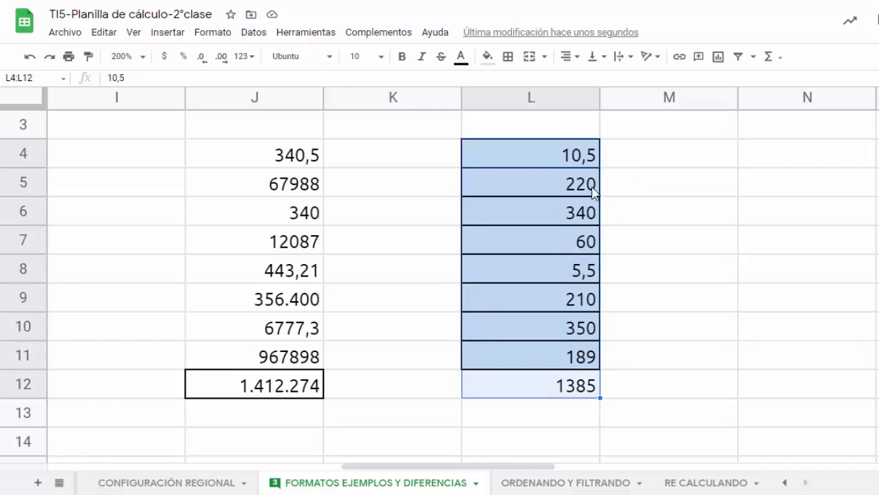
left_click(249, 34)
mouse_move(219, 40)
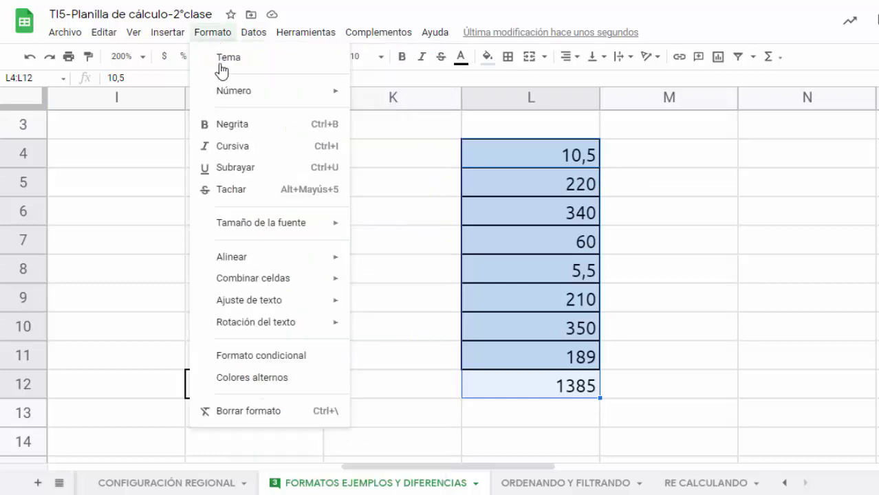
mouse_move(221, 90)
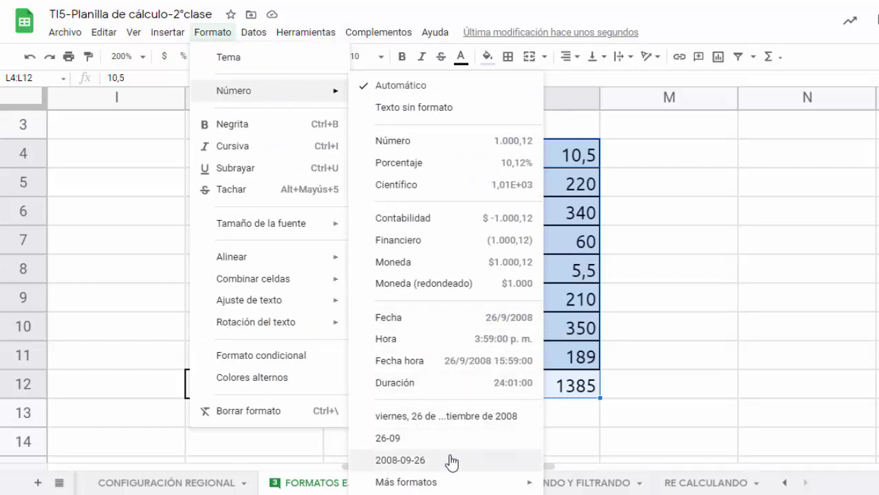
mouse_move(462, 485)
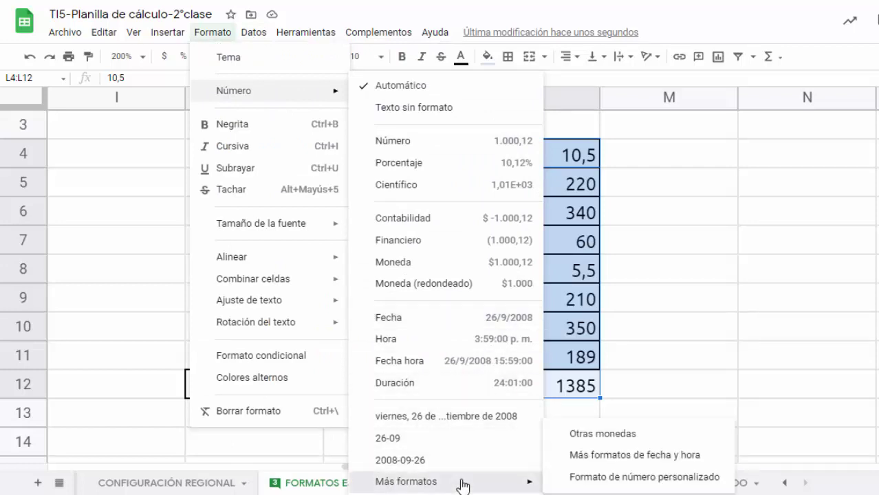
left_click(622, 438)
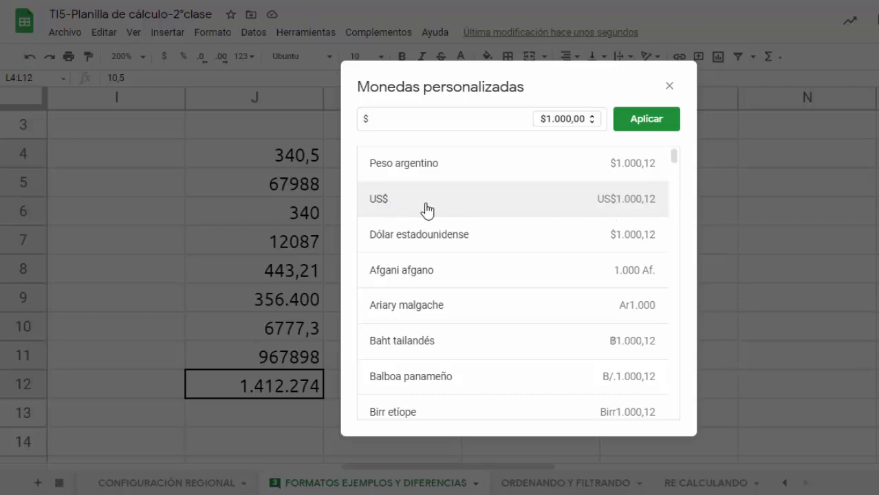
left_click(608, 209)
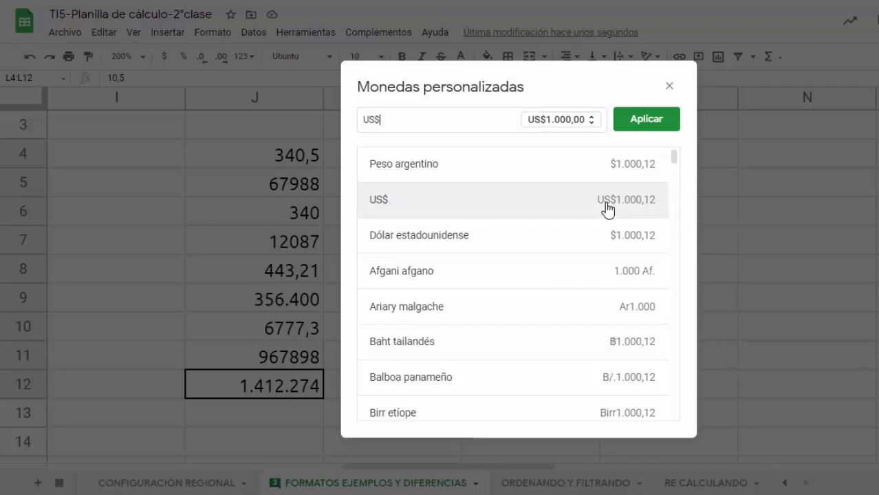
left_click(648, 121)
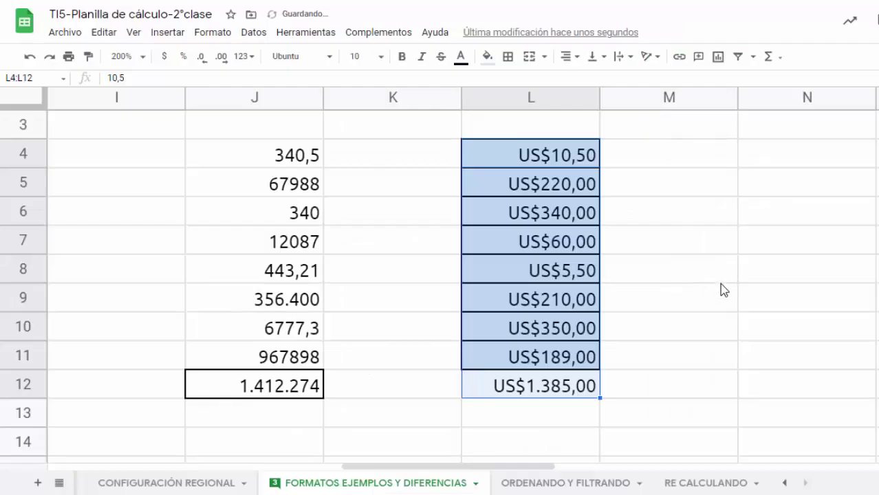
Check the total formula in L12 and examine the quick summary calculations for the range L4:L11
left_click(562, 385)
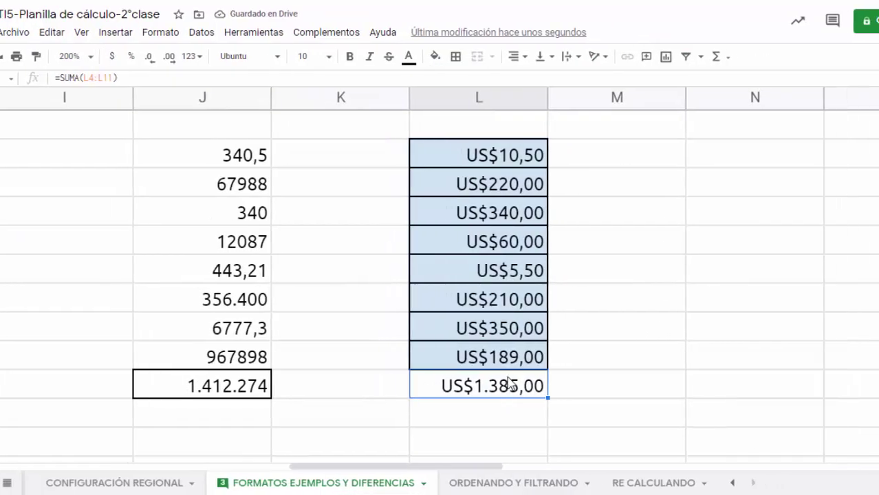
left_click_drag(497, 155, 518, 367)
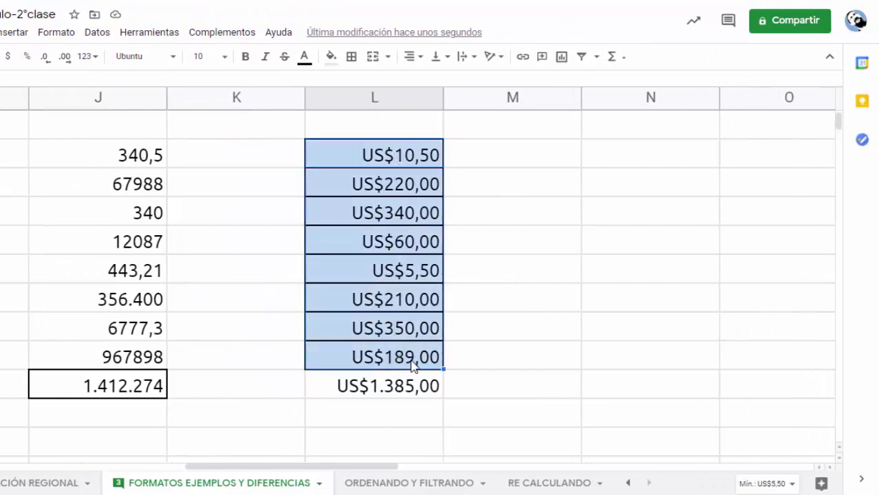
left_click(792, 483)
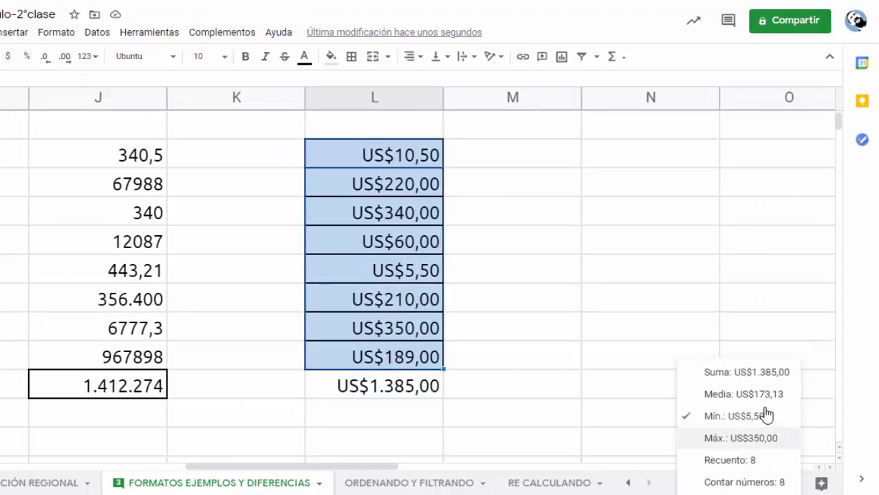